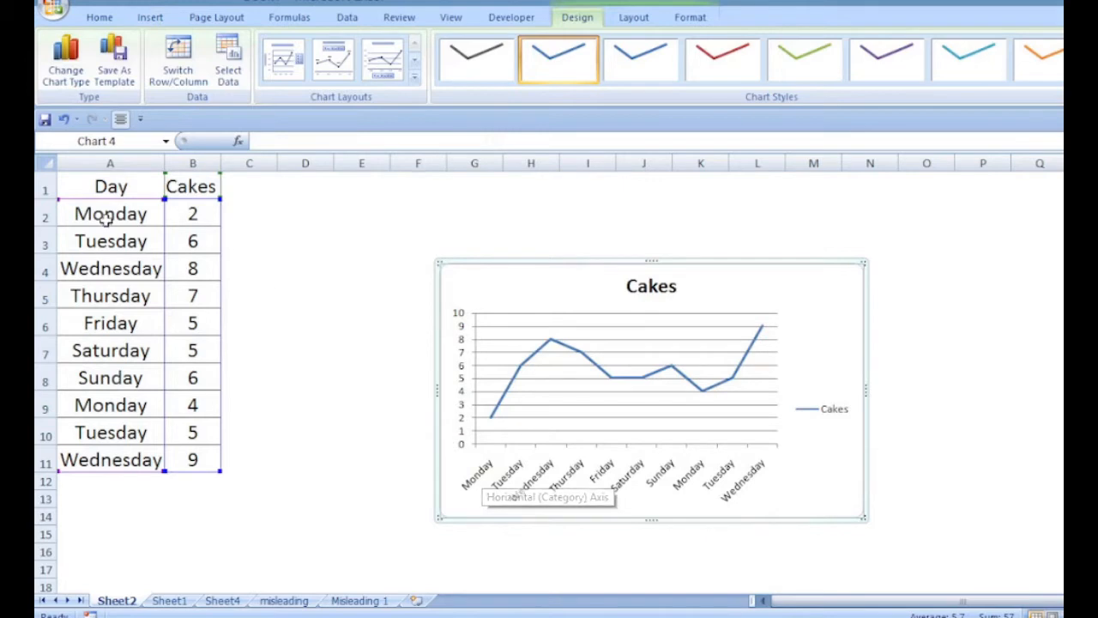
Examine the Cakes line chart's day axis and the plotted points from the first Monday to the last Wednesday
click(489, 486)
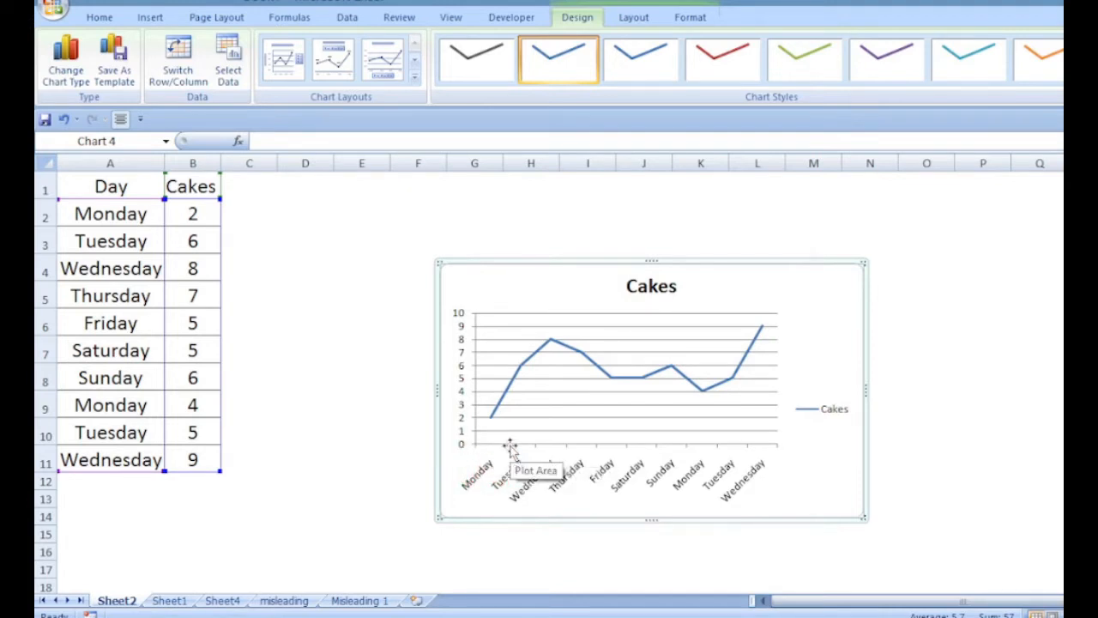
click(475, 447)
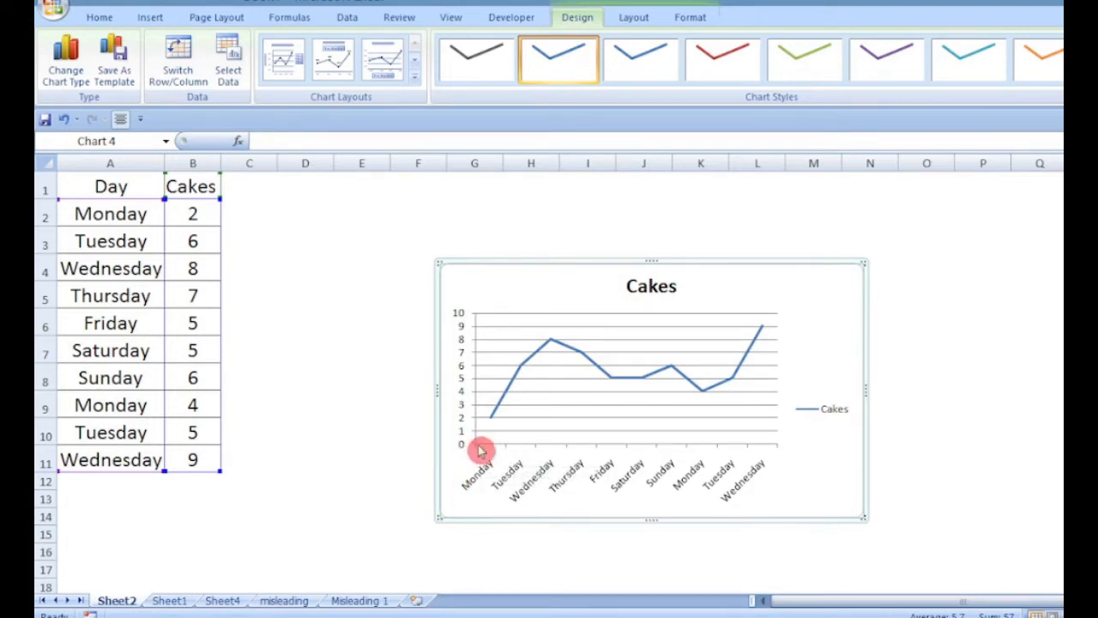
click(468, 455)
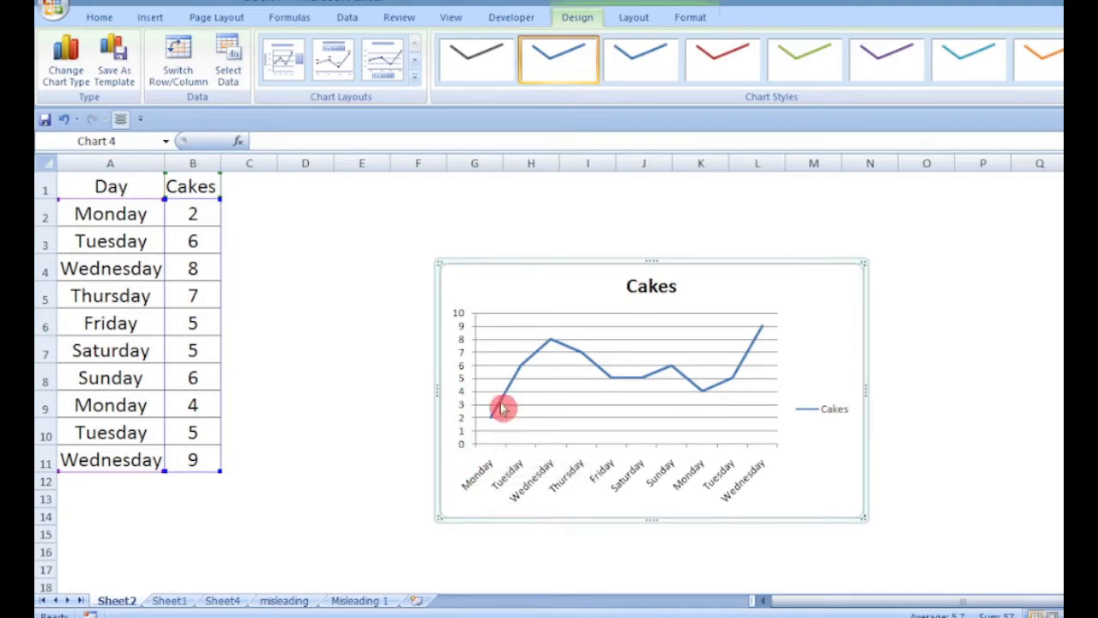
click(506, 440)
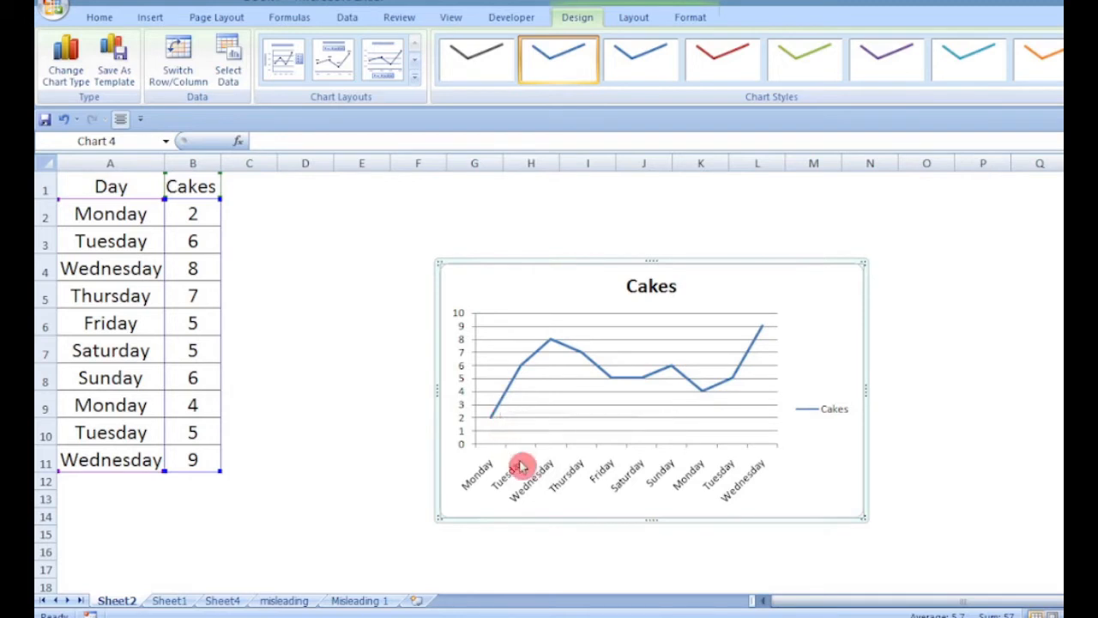
click(521, 371)
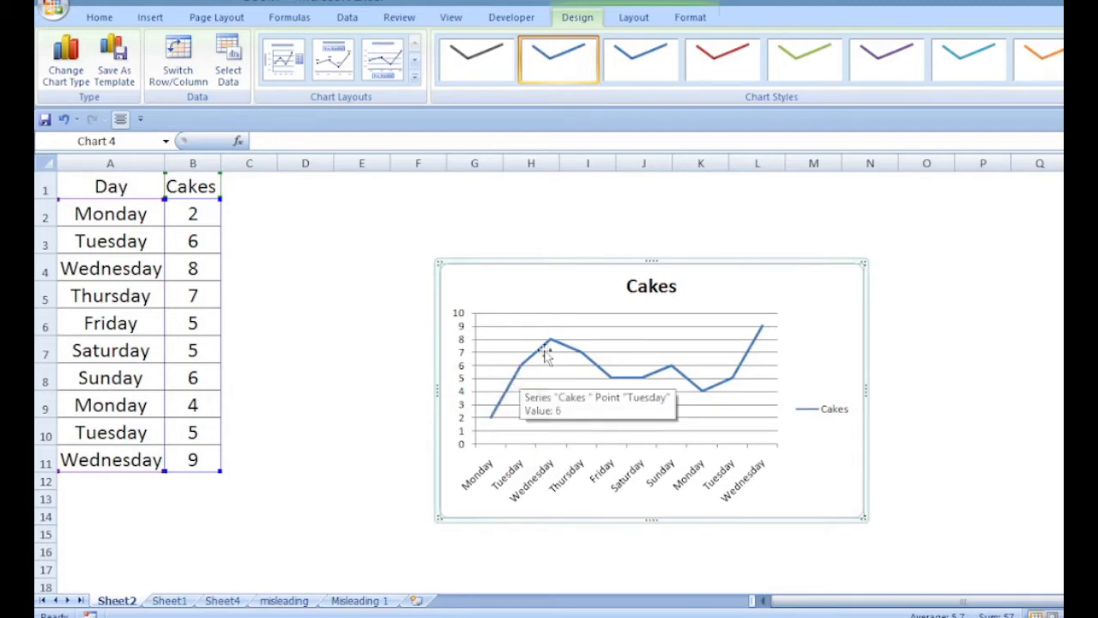
click(723, 391)
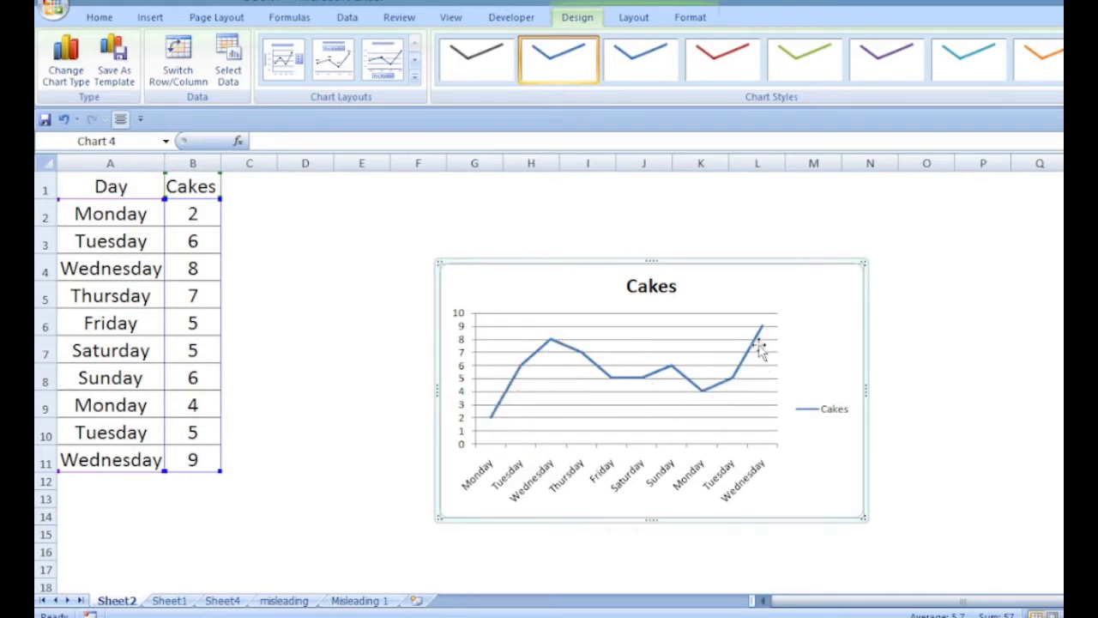
click(661, 372)
click(720, 384)
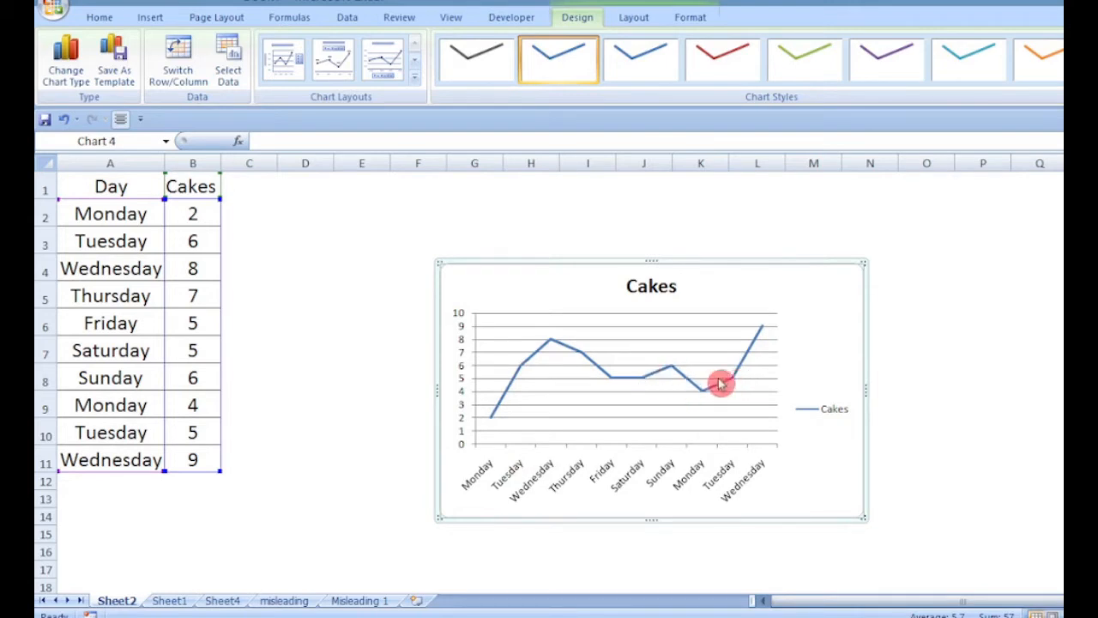
click(765, 346)
click(740, 380)
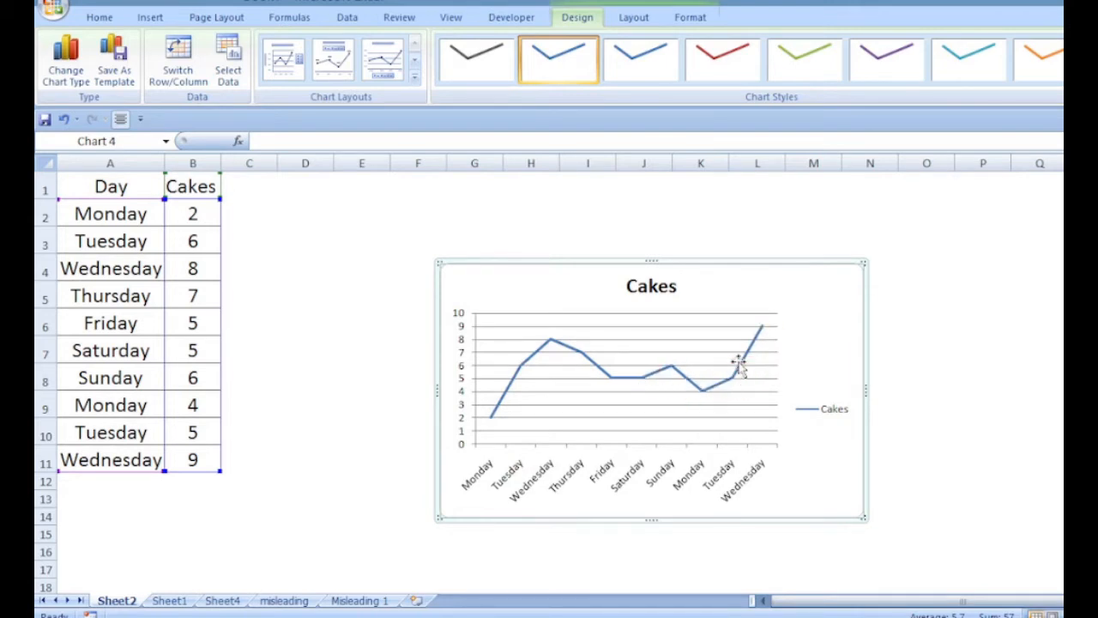
click(762, 333)
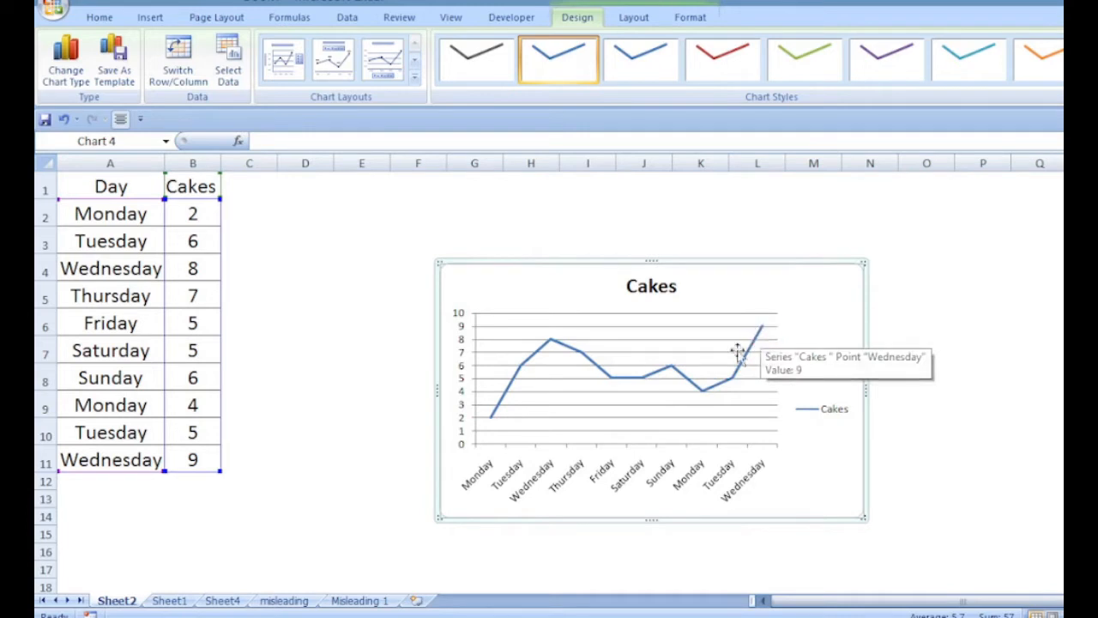
click(699, 391)
click(722, 387)
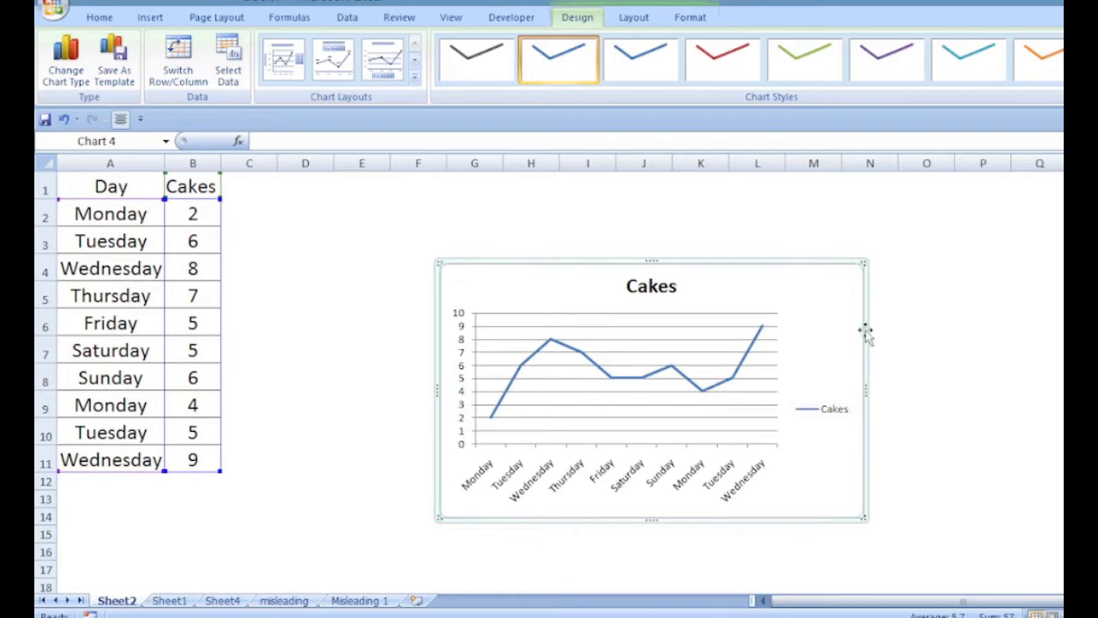
Inspect the chart's elements one by one: title, vertical axis, horizontal axis, legend, plot area and Cakes series
click(636, 19)
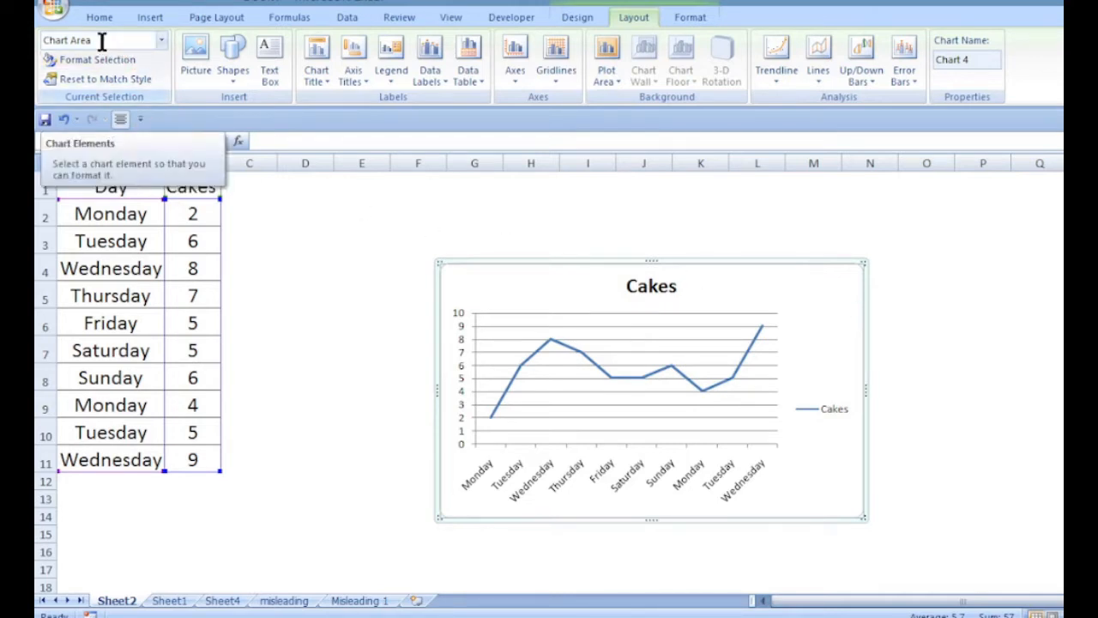
click(641, 283)
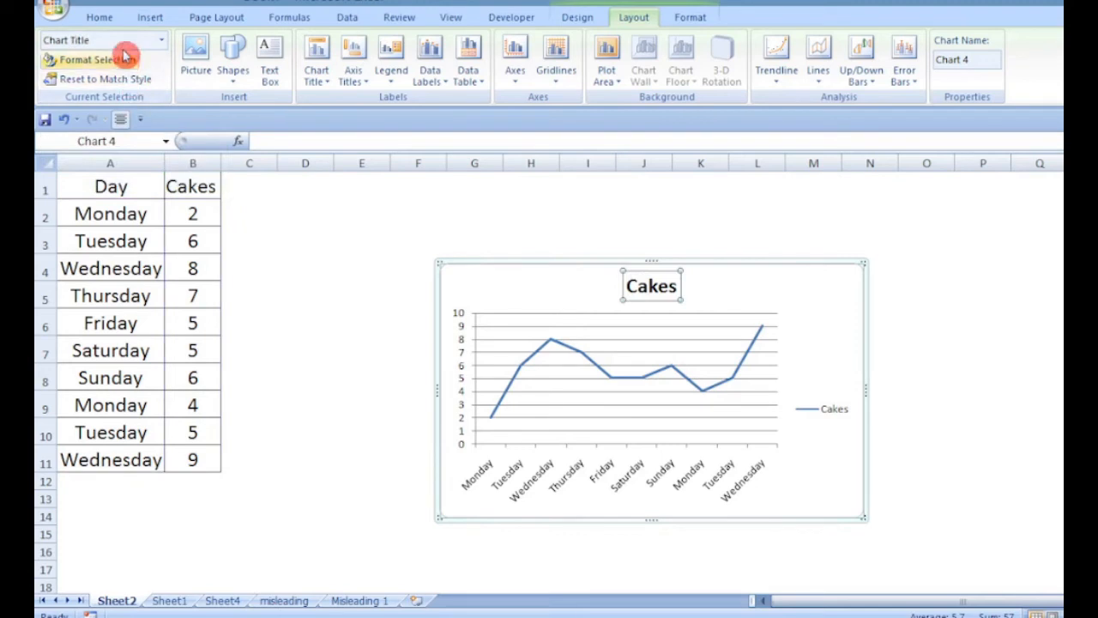
click(465, 379)
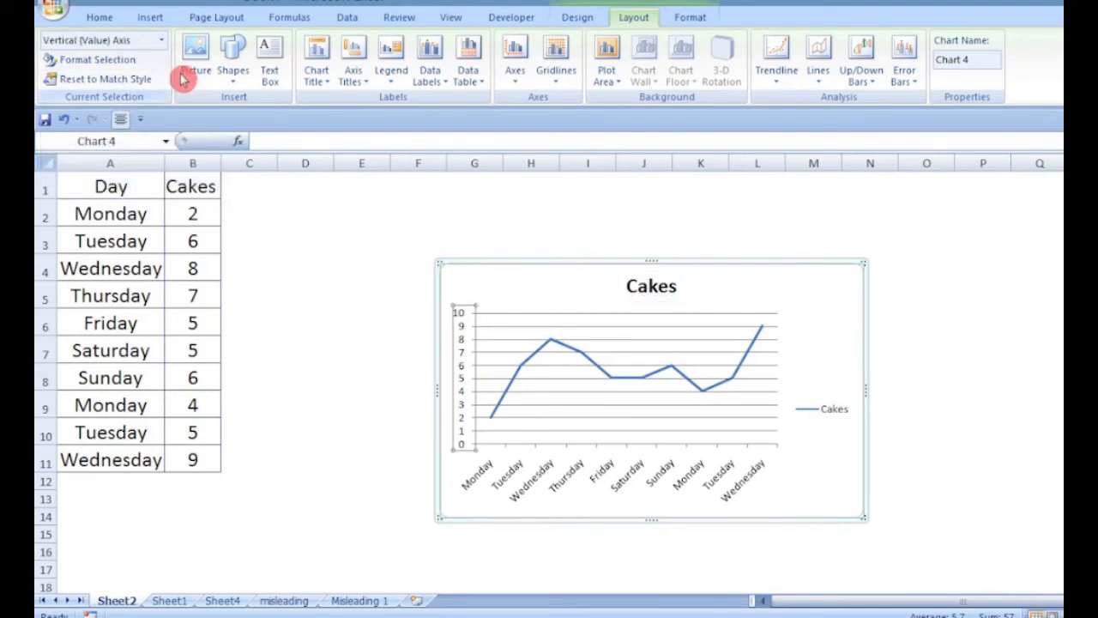
click(657, 477)
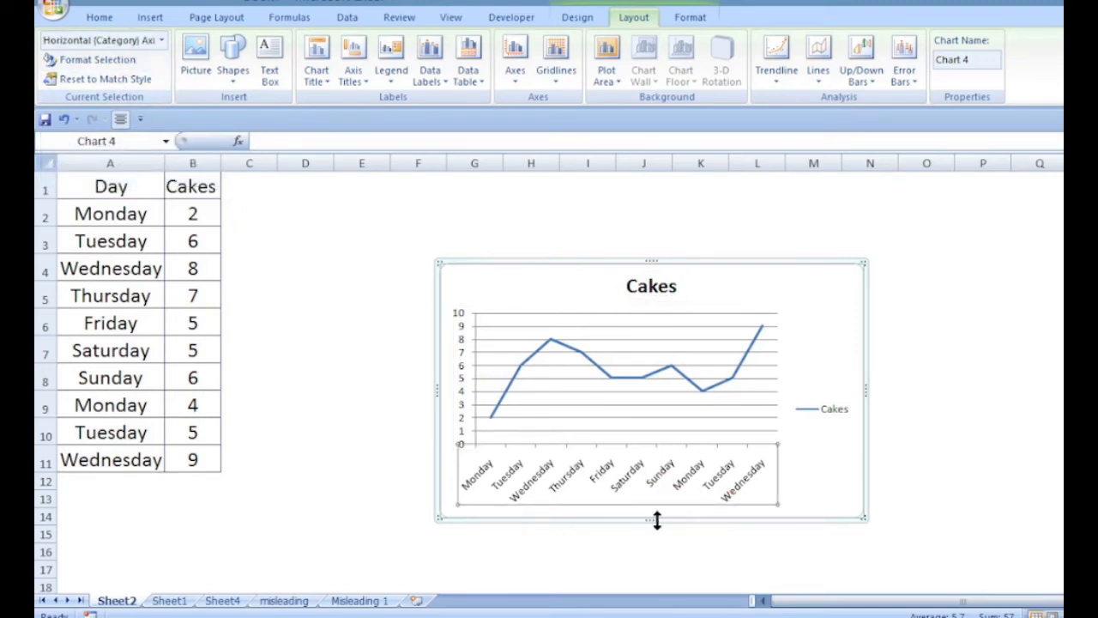
click(840, 409)
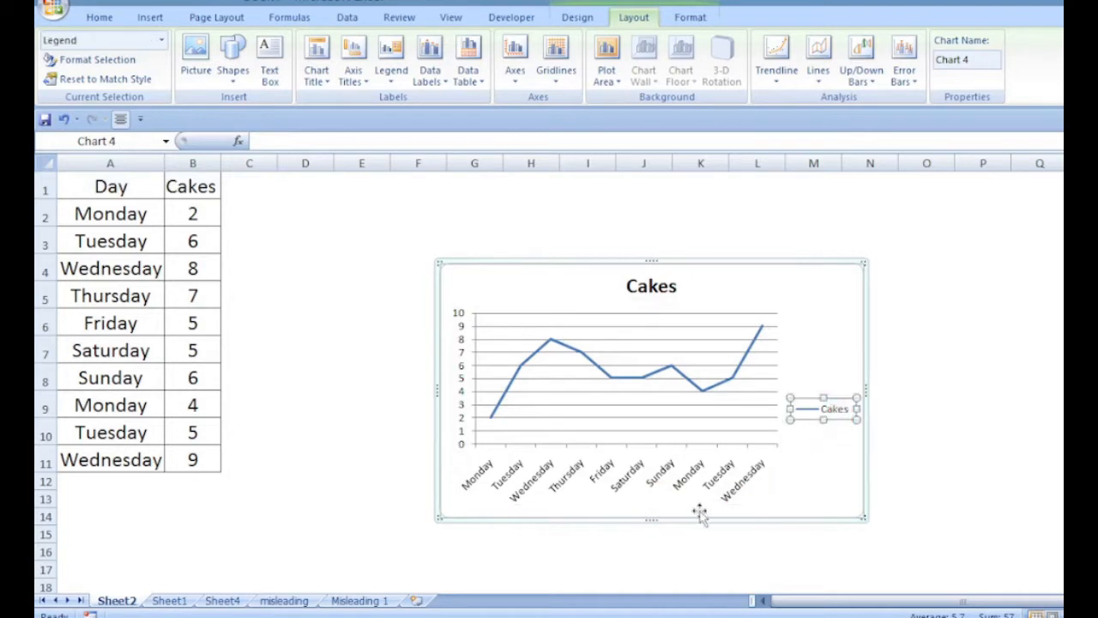
click(692, 420)
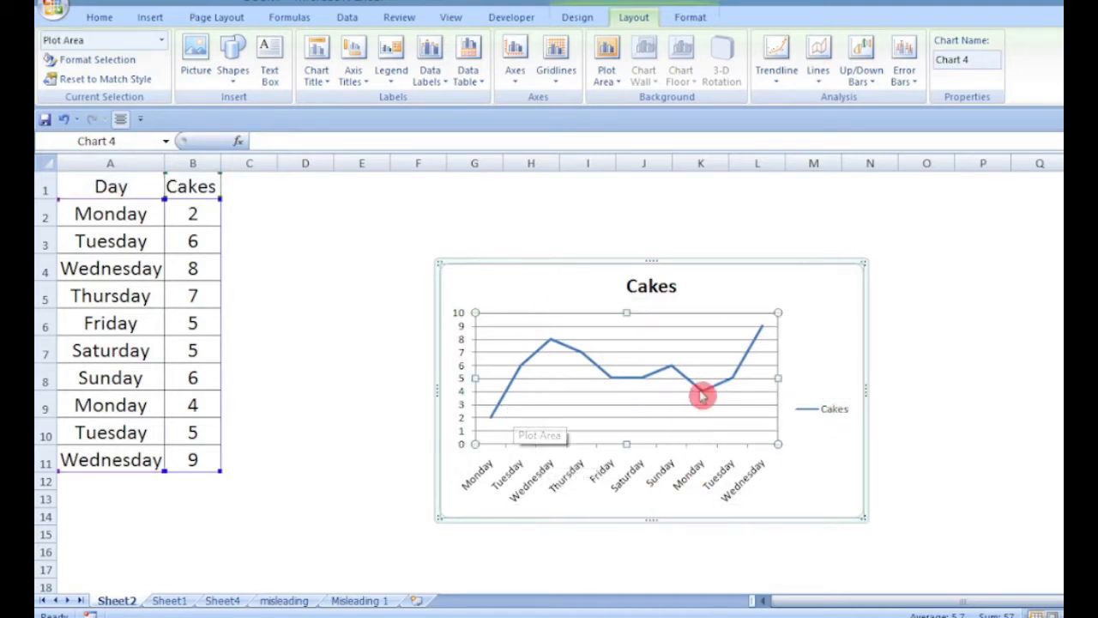
click(743, 362)
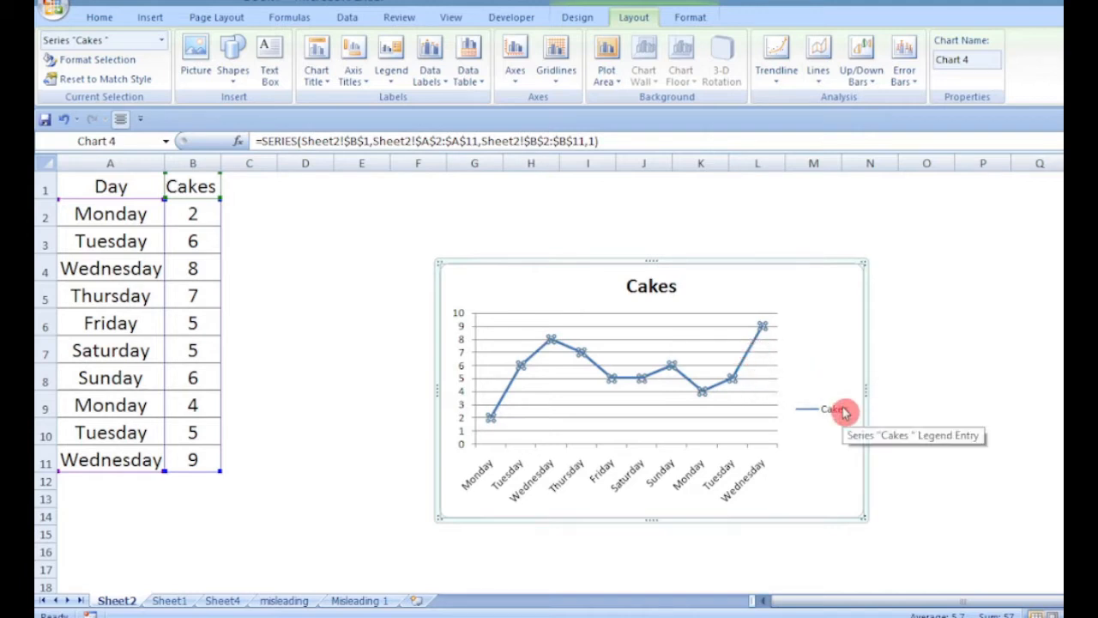
Set the Cakes chart title to Centered Overlay Title so it overlays the plot without resizing the chart
click(648, 285)
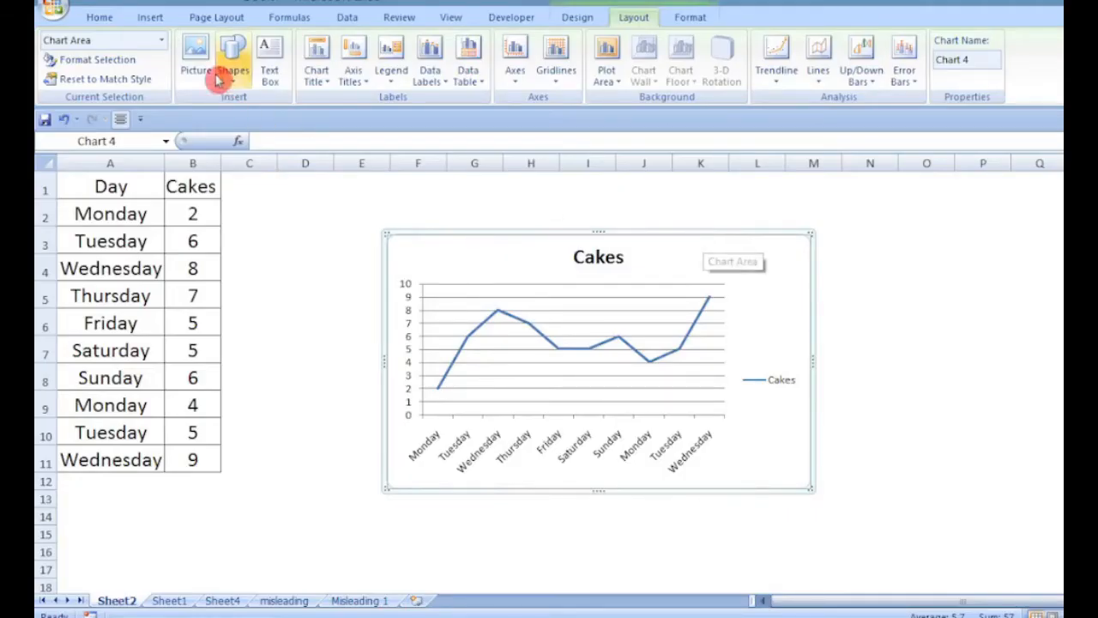
click(319, 86)
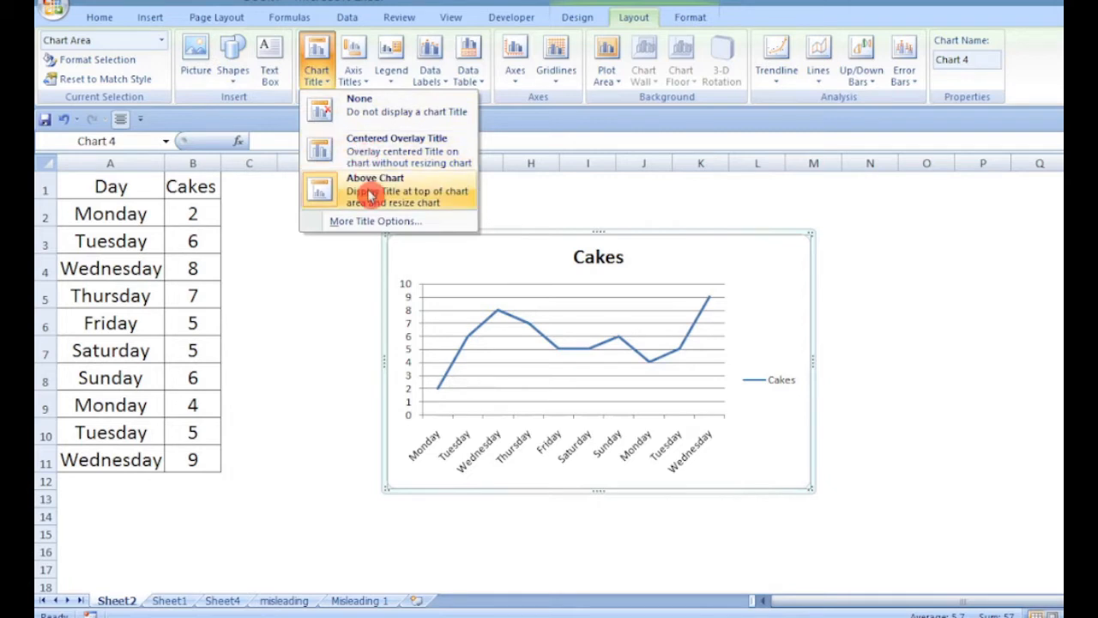
click(365, 155)
Add a horizontal axis title below the axis and a vertical axis title with vertical text
click(352, 76)
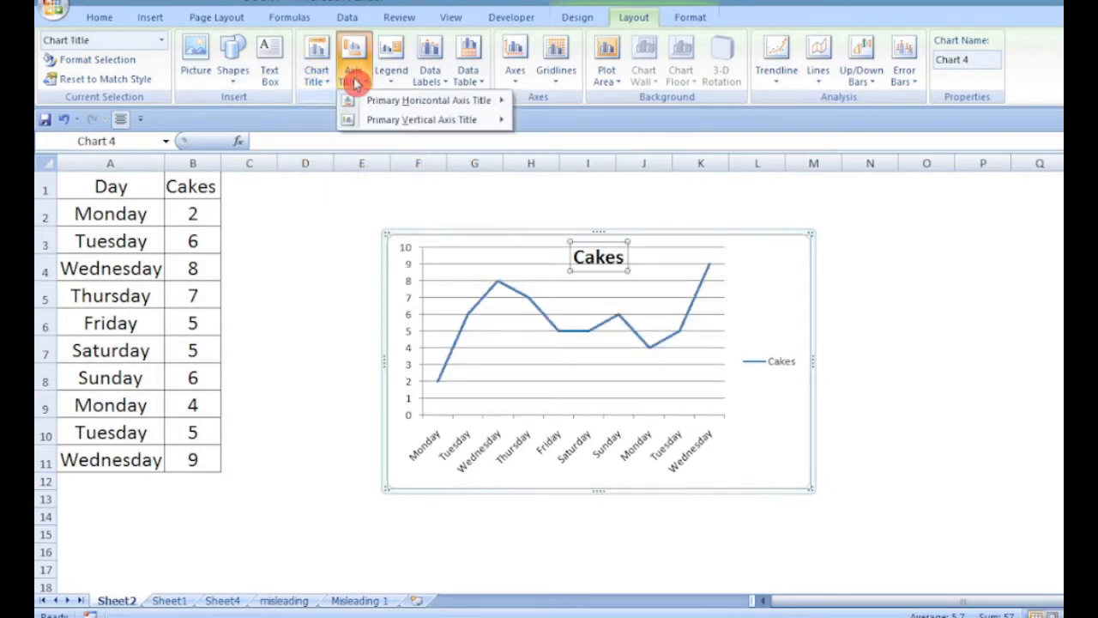
mouse_move(377, 103)
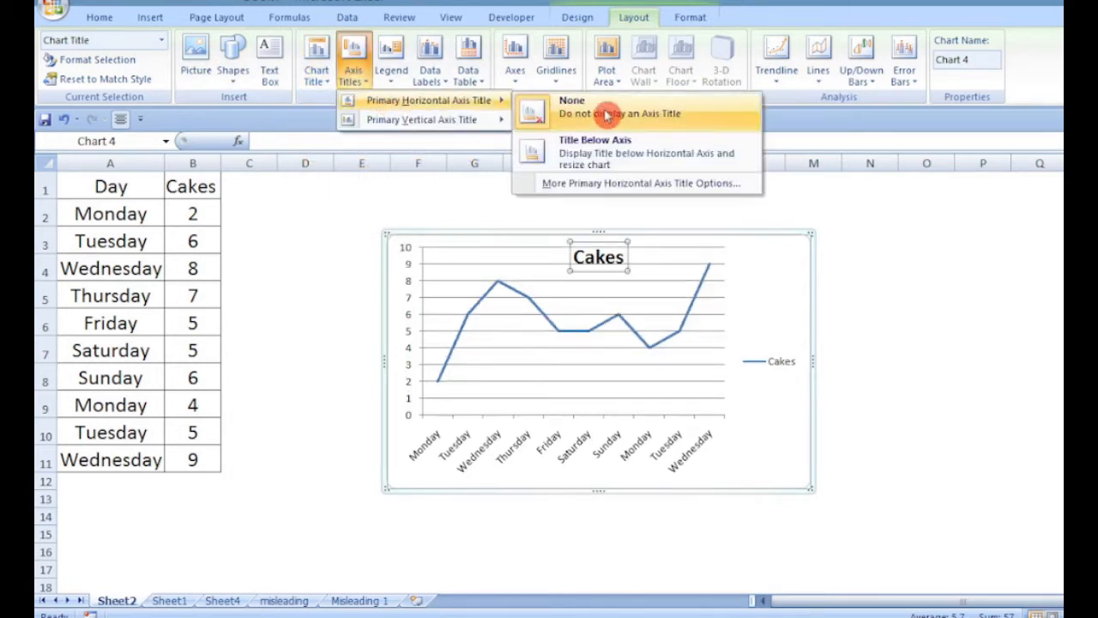
click(614, 159)
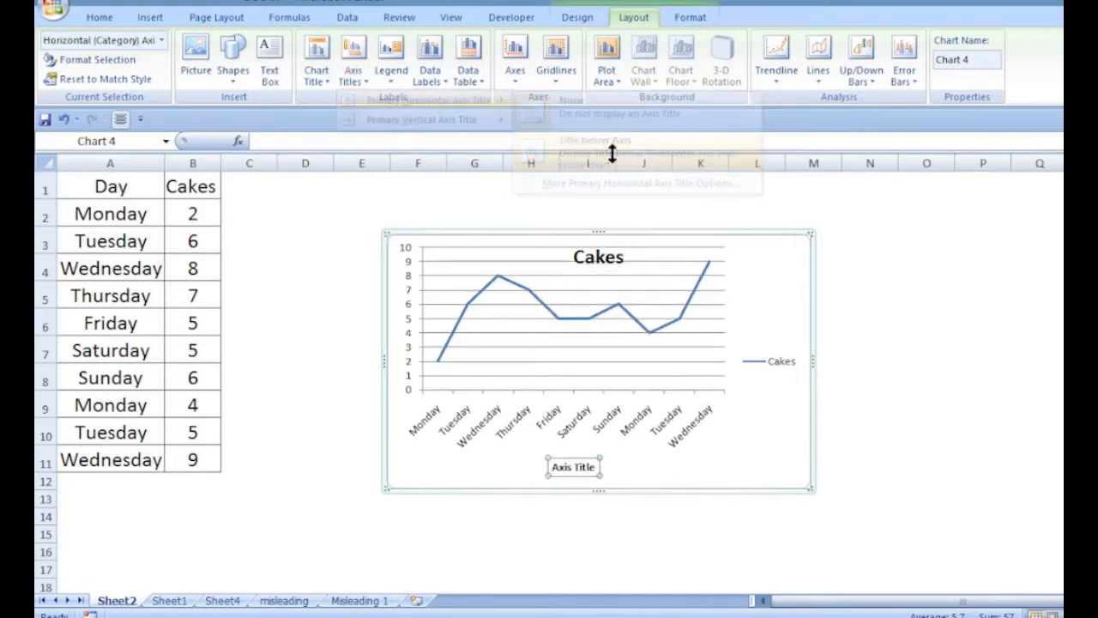
click(352, 75)
mouse_move(383, 119)
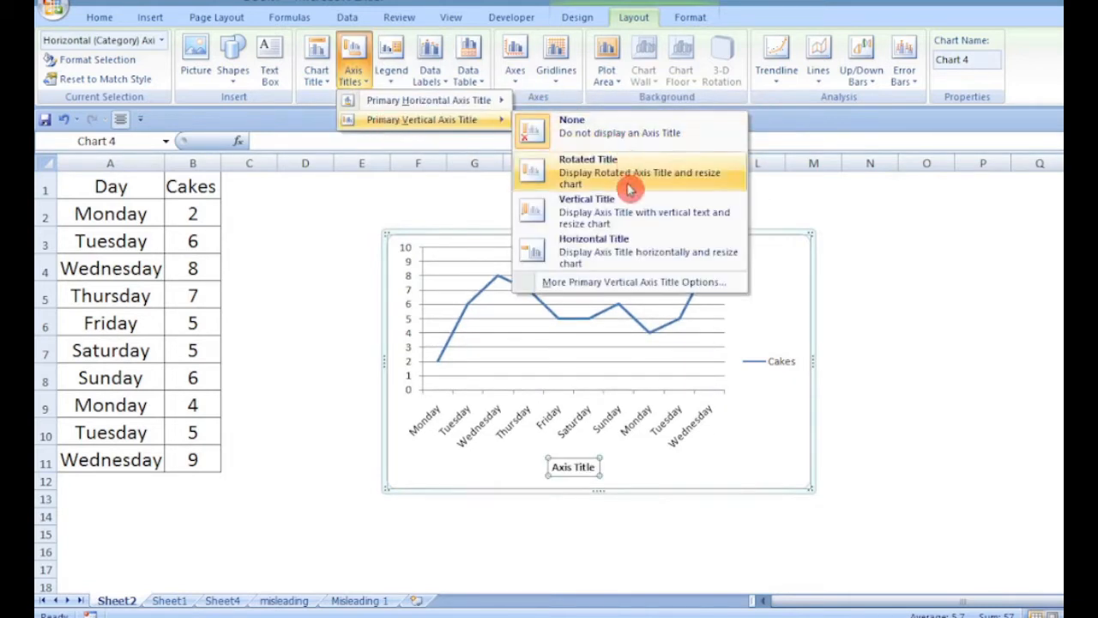
click(625, 213)
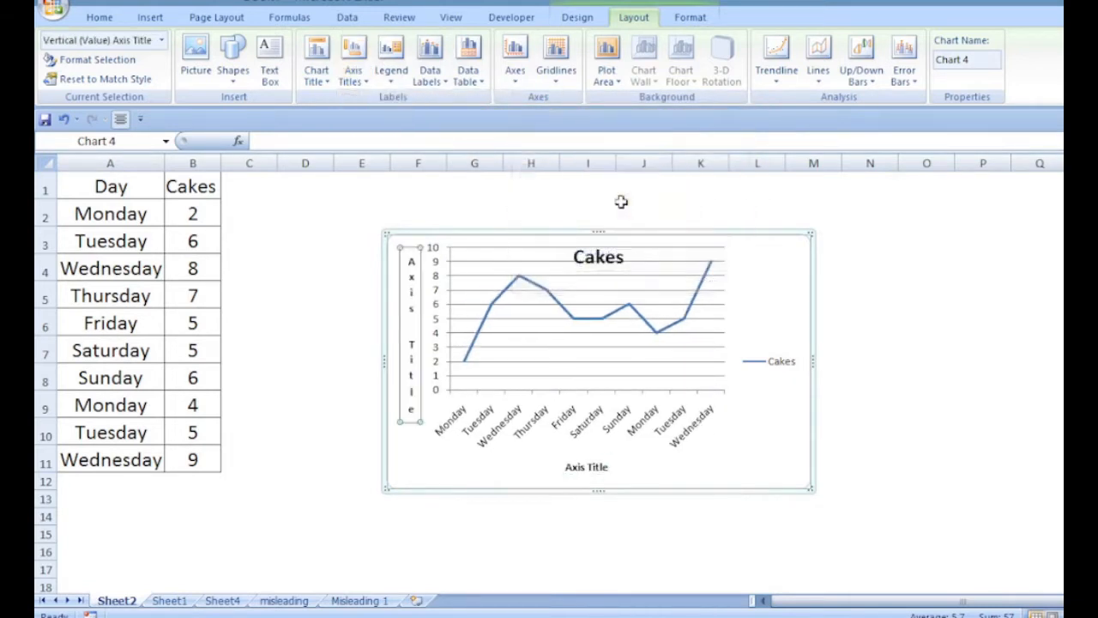
Rename the horizontal axis title as "Days" and the vertical axis title as "Cakke Sales"
click(574, 466)
drag(564, 465, 609, 466)
text(Day)
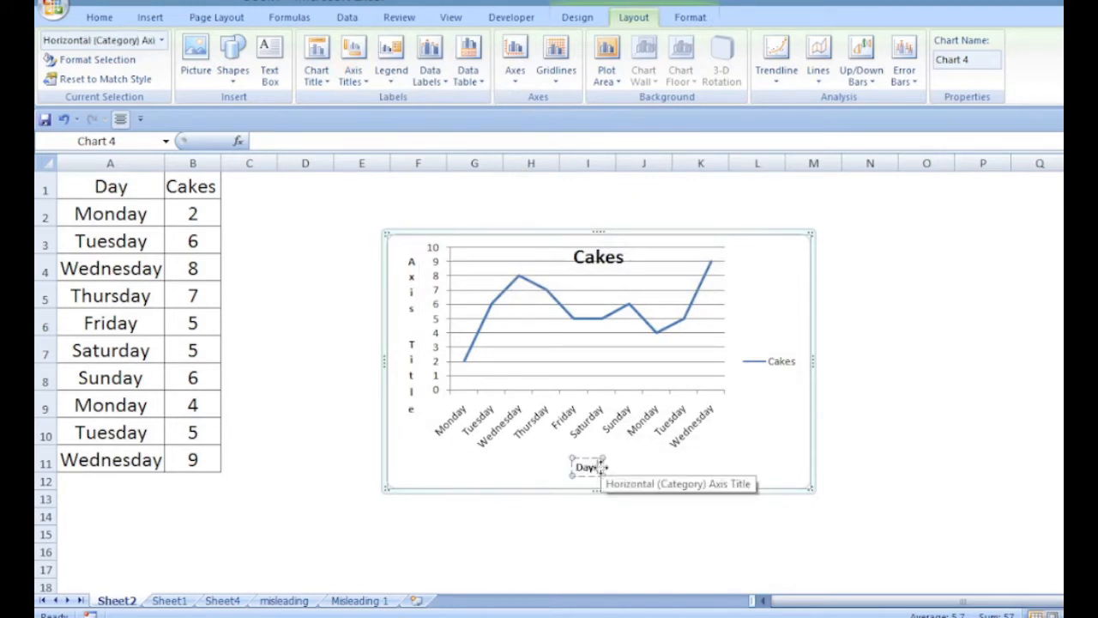
text(s)
click(411, 325)
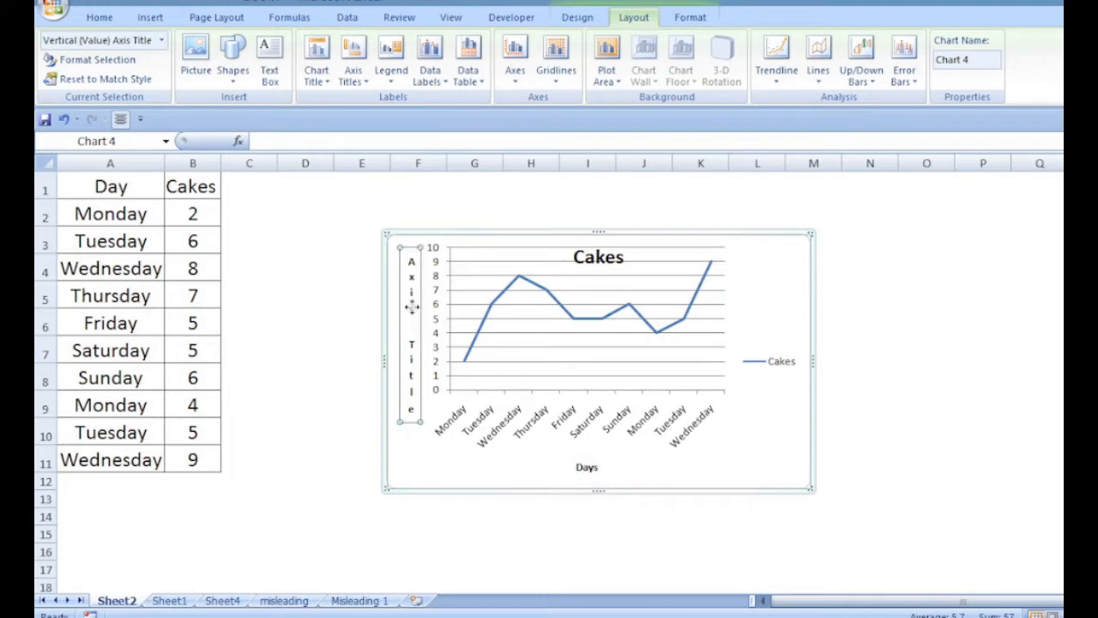
text(Cakke Sales)
Try the legend at the top of the chart and settle on showing it at the bottom
click(391, 68)
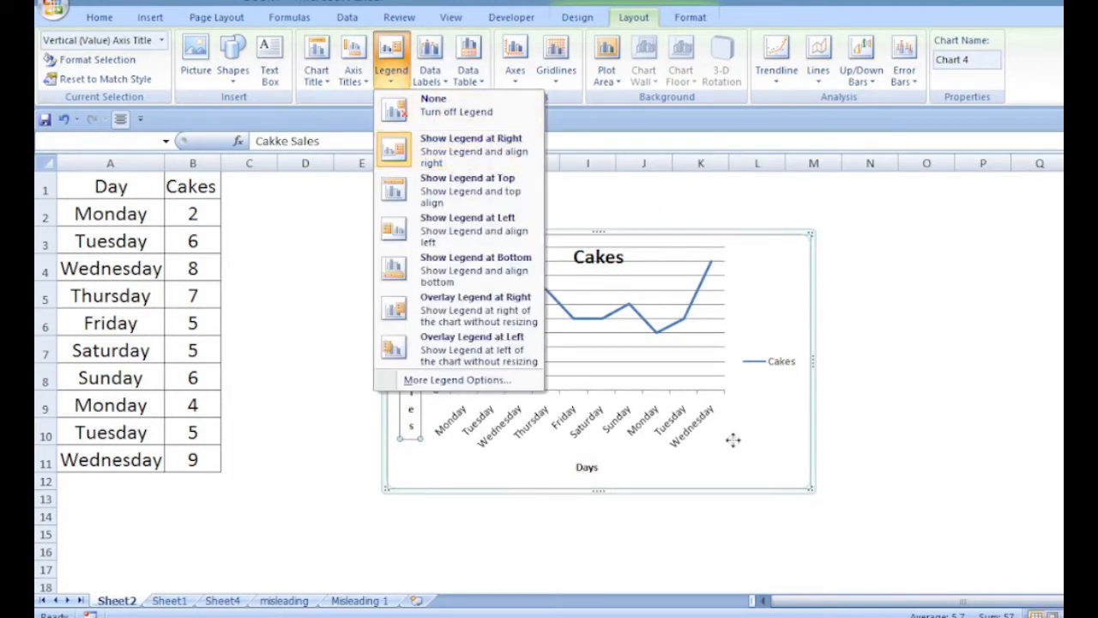
click(470, 189)
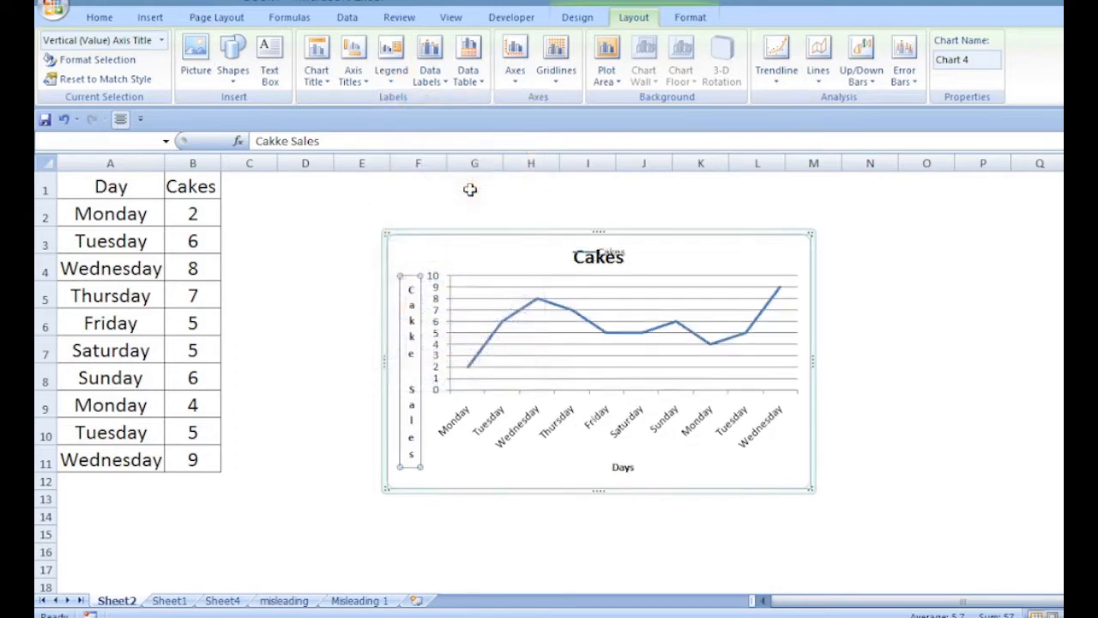
click(399, 86)
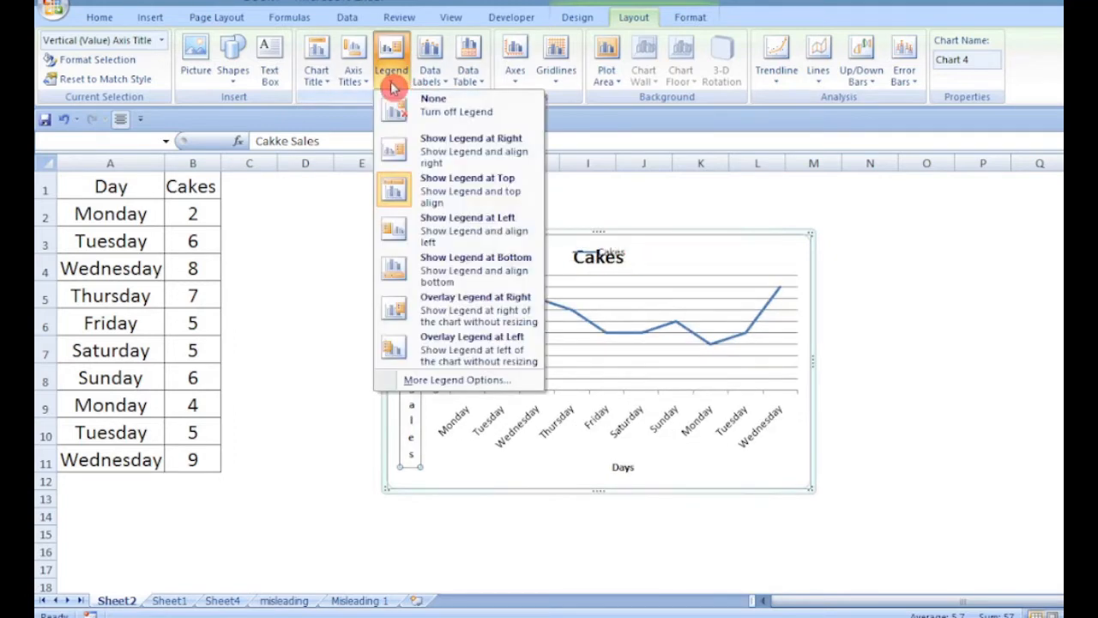
click(446, 266)
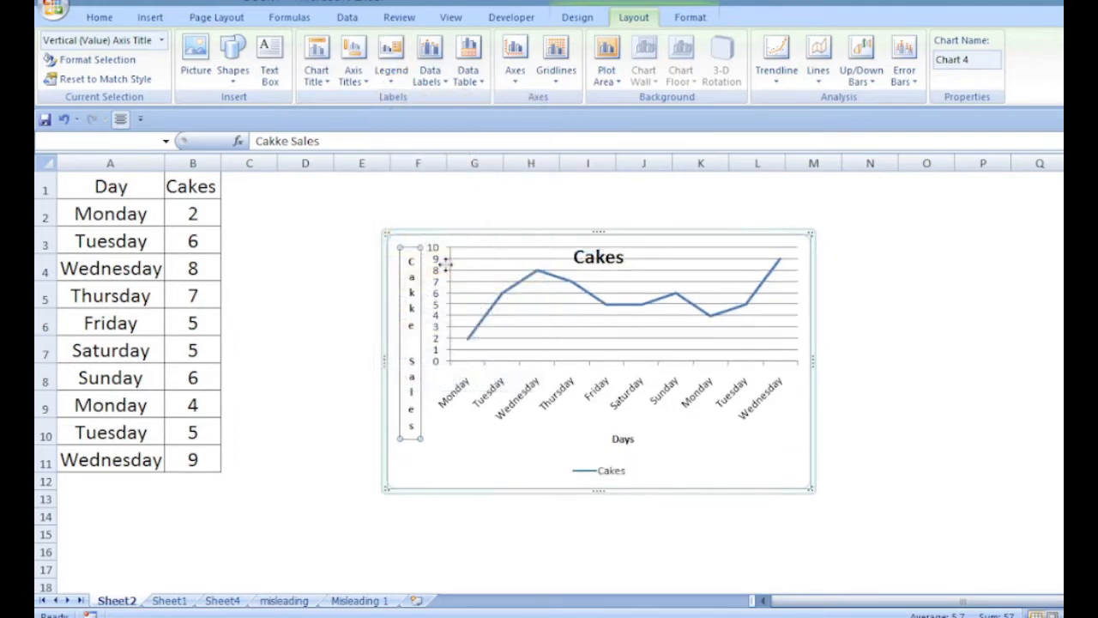
Show data labels to the right of the data points and a data table without legend keys below the chart
click(438, 83)
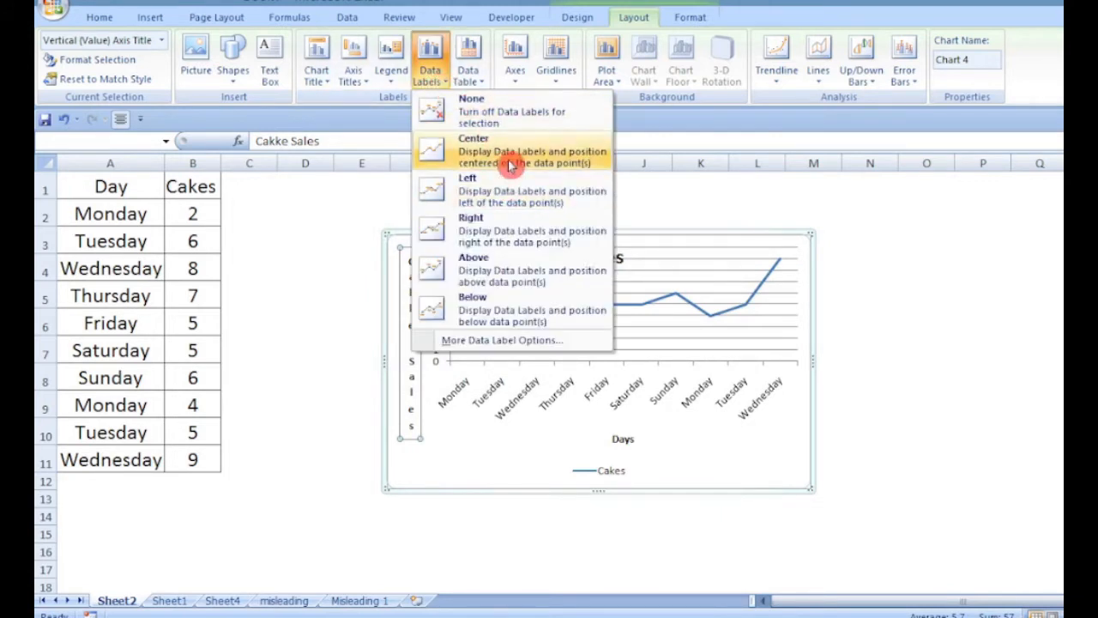
click(511, 230)
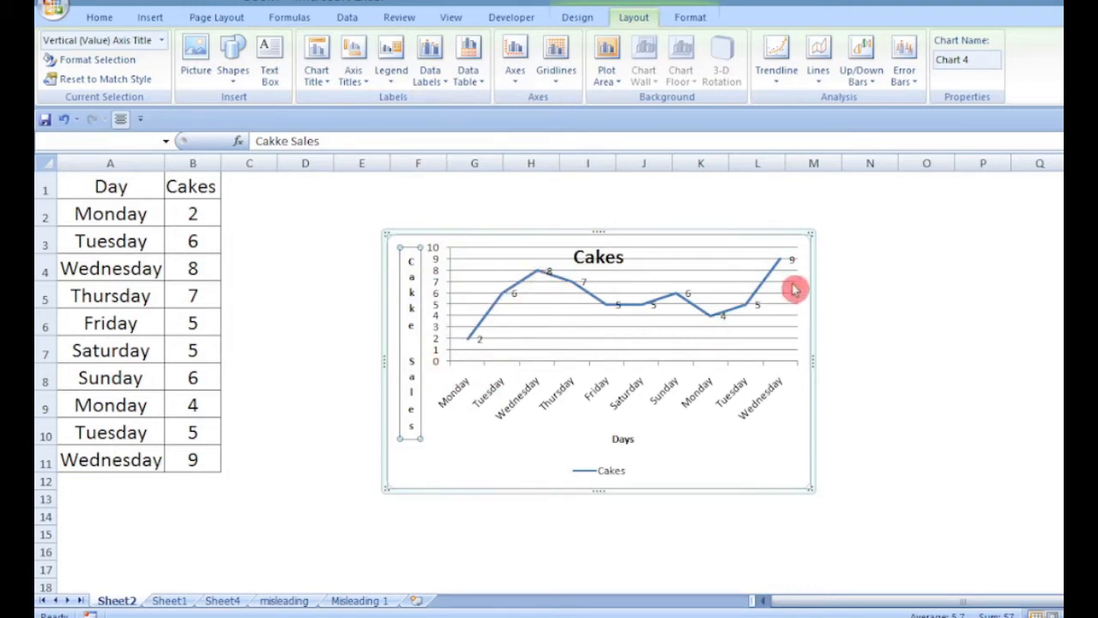
click(472, 75)
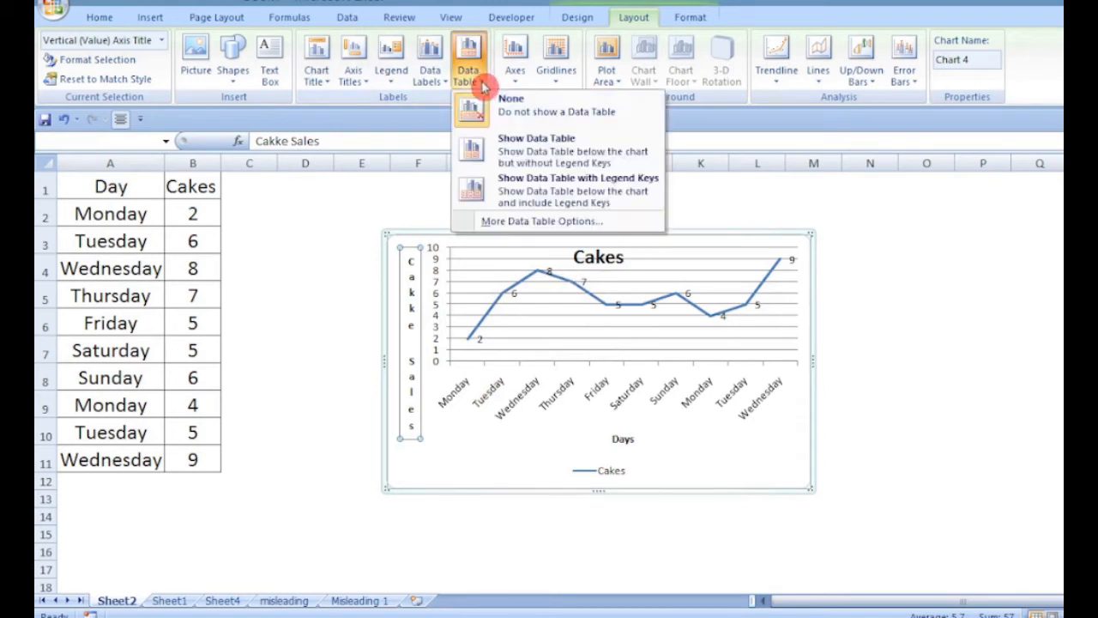
click(521, 148)
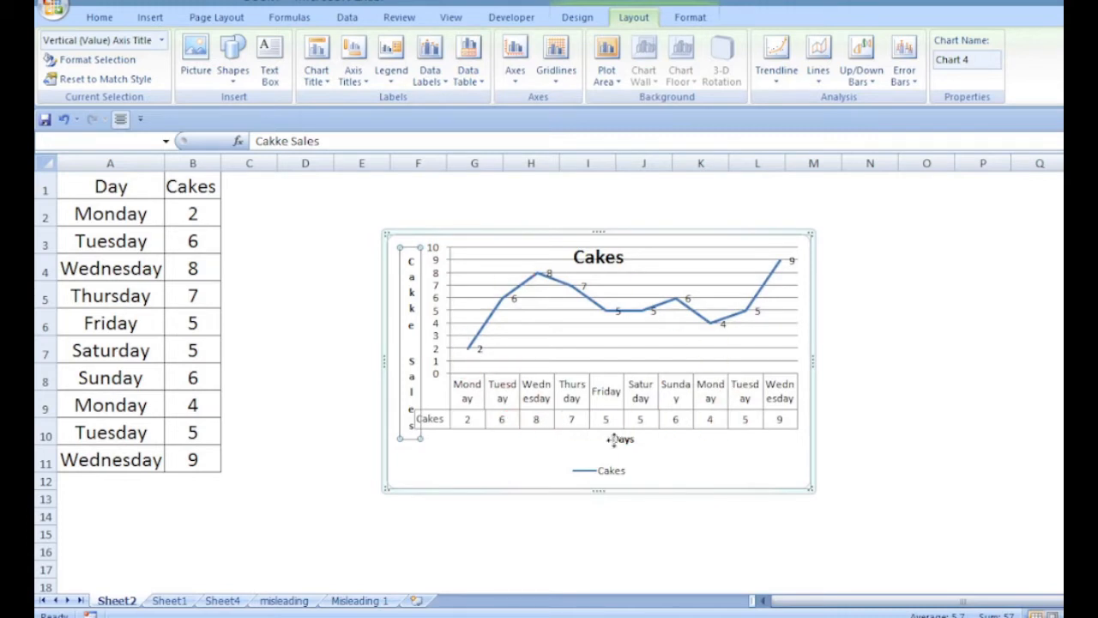
Show the Cakes chart's primary horizontal axis without labeling
click(514, 75)
mouse_move(533, 110)
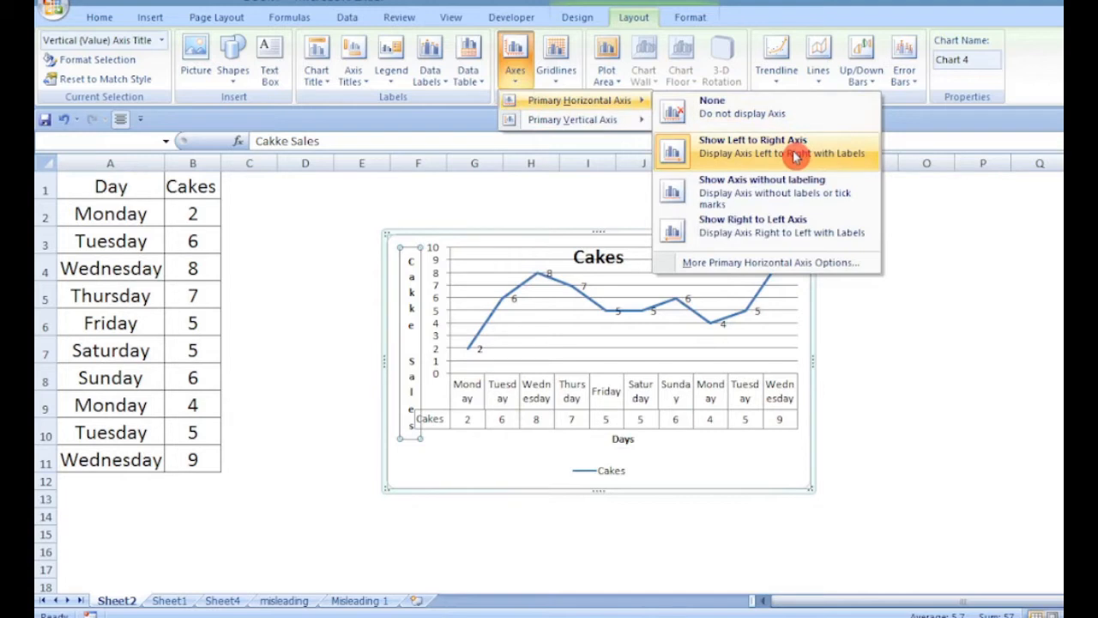
click(795, 201)
Show minor gridlines for the Cakes chart's primary horizontal gridlines
click(567, 79)
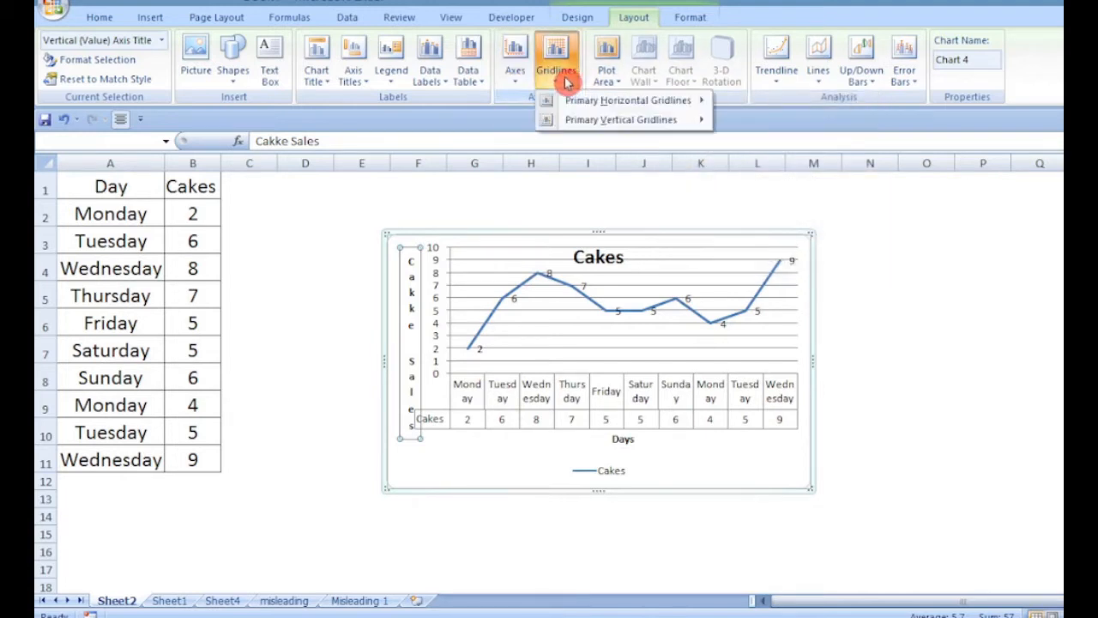
mouse_move(577, 103)
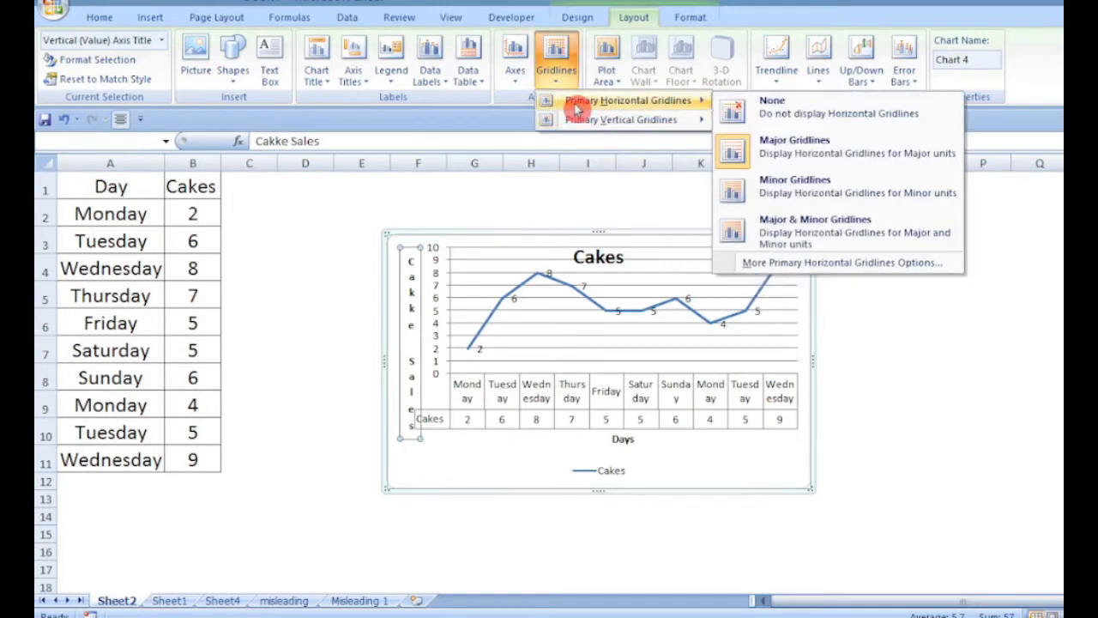
click(779, 182)
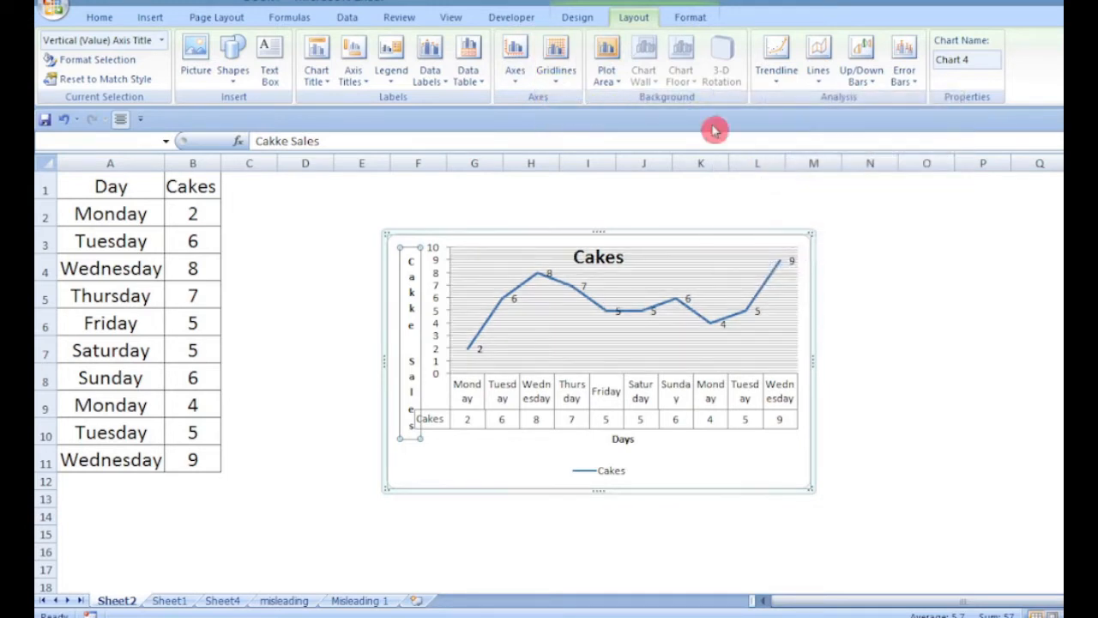
click(606, 67)
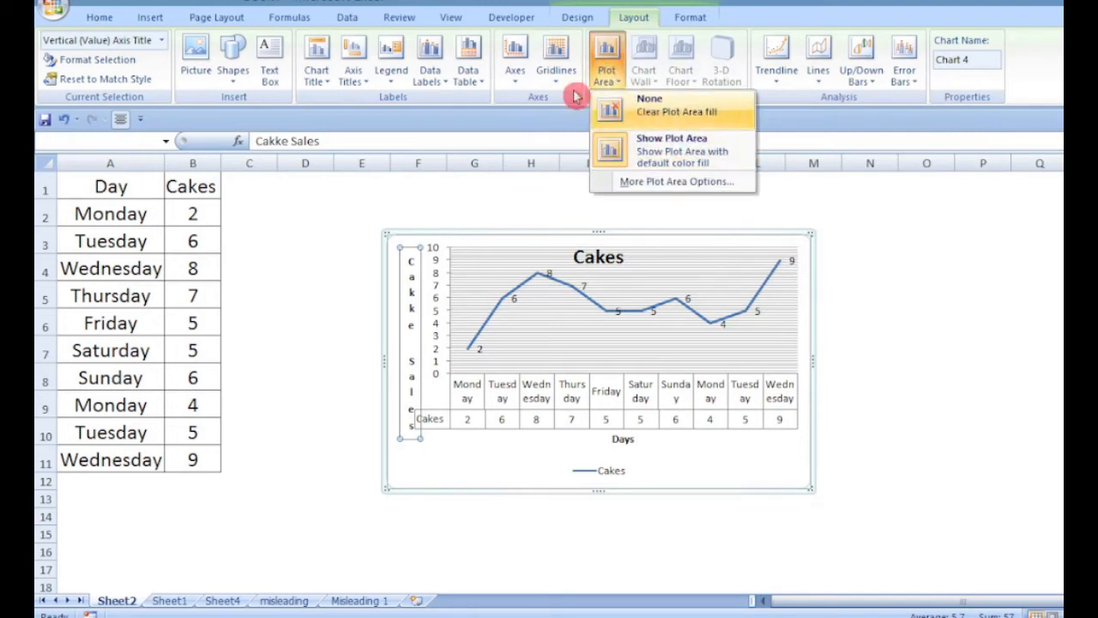
click(516, 73)
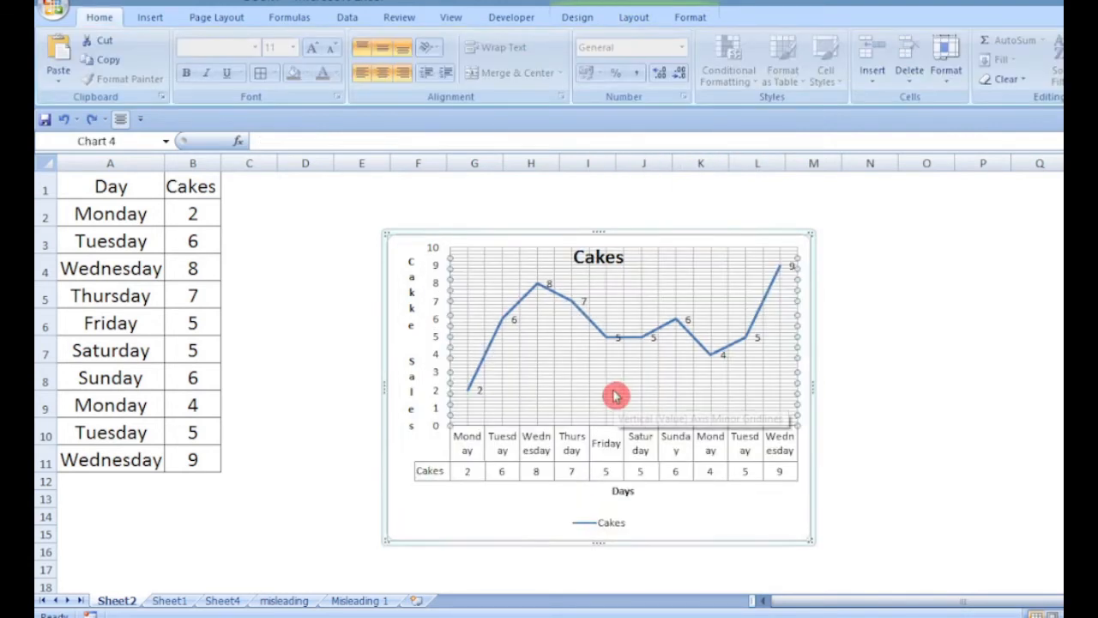
Delete the horizontal minor gridlines and the vertical gridlines from the Cakes chart
key(Delete)
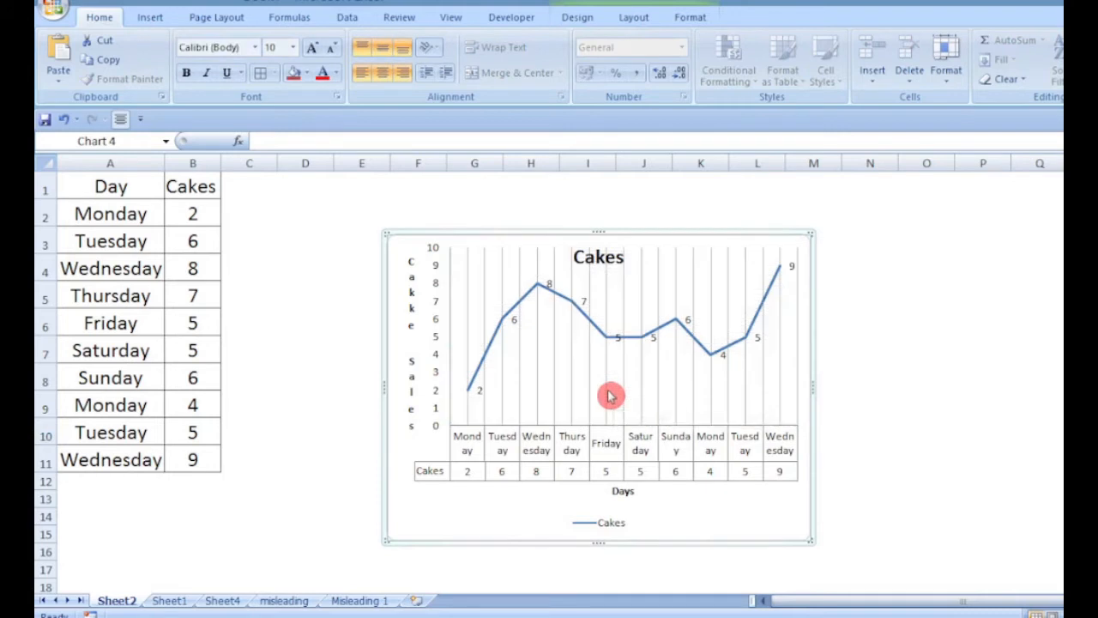
click(643, 383)
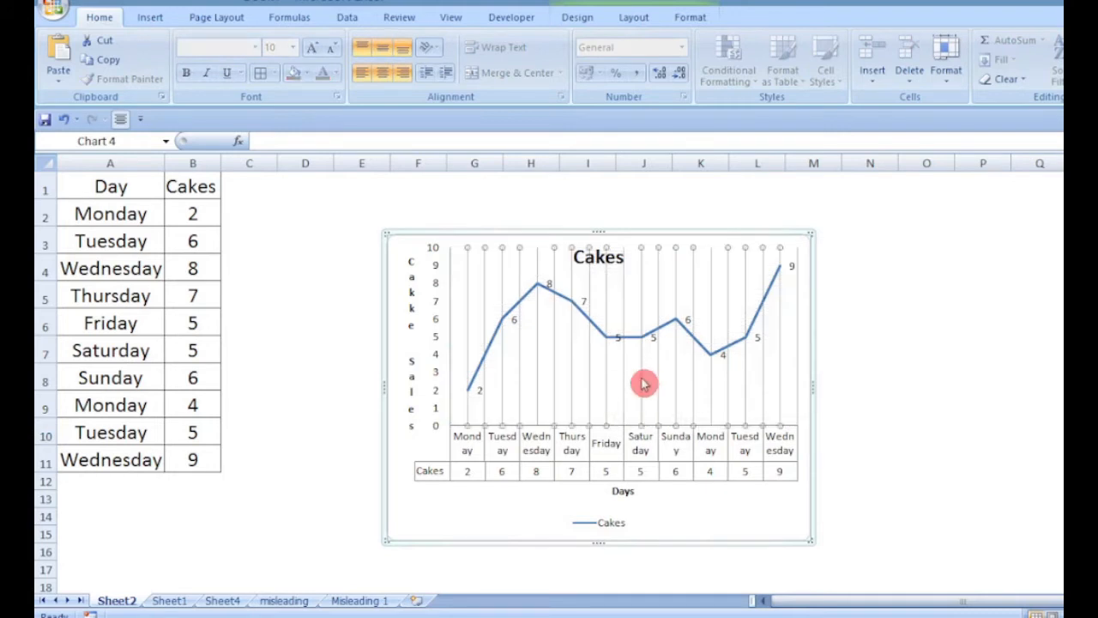
key(Delete)
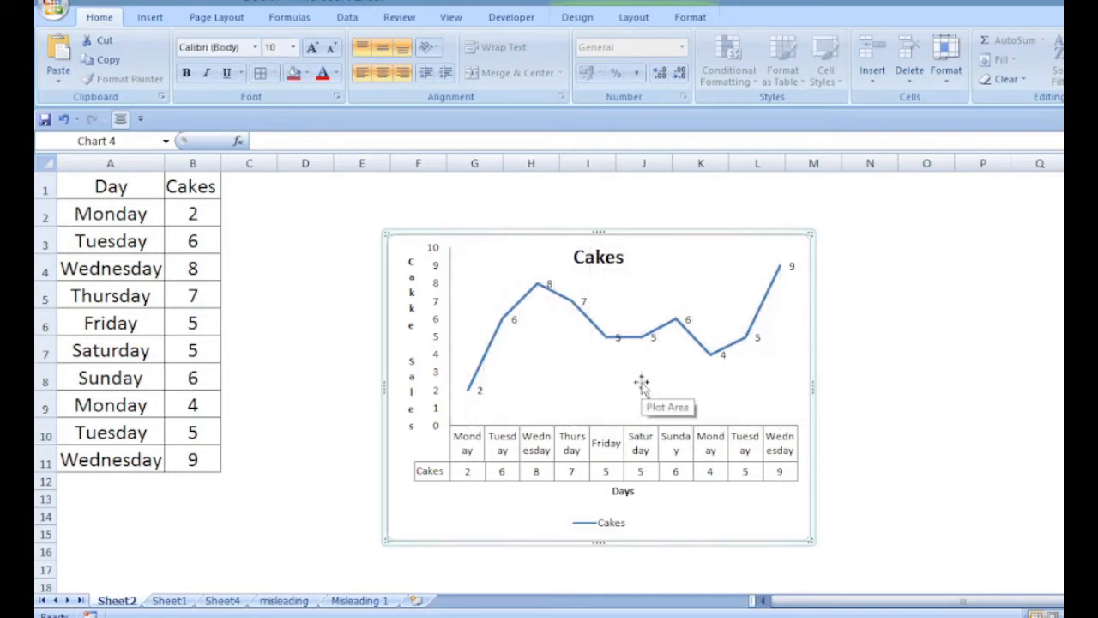
Format the data labels to include the series name with the value and centre them on the data points
click(657, 338)
right_click(661, 345)
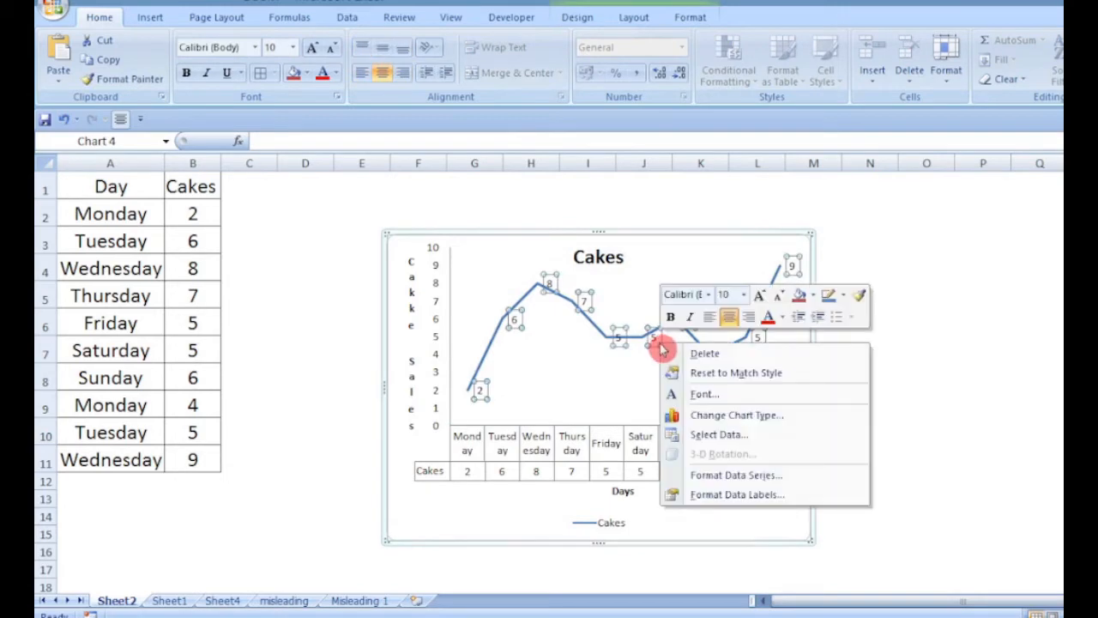
click(716, 502)
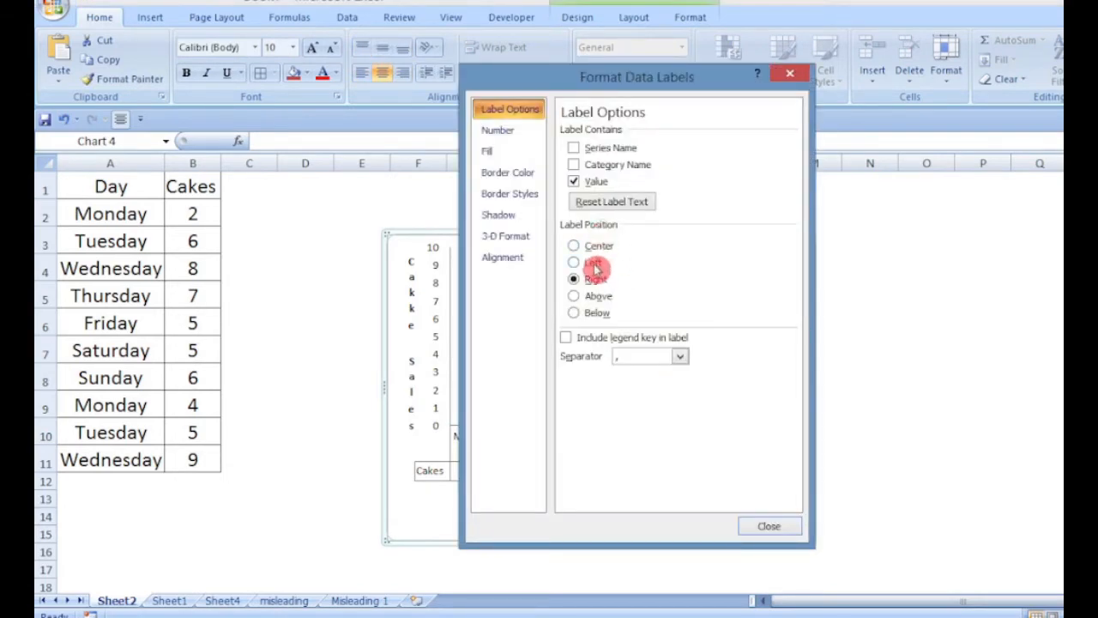
click(594, 263)
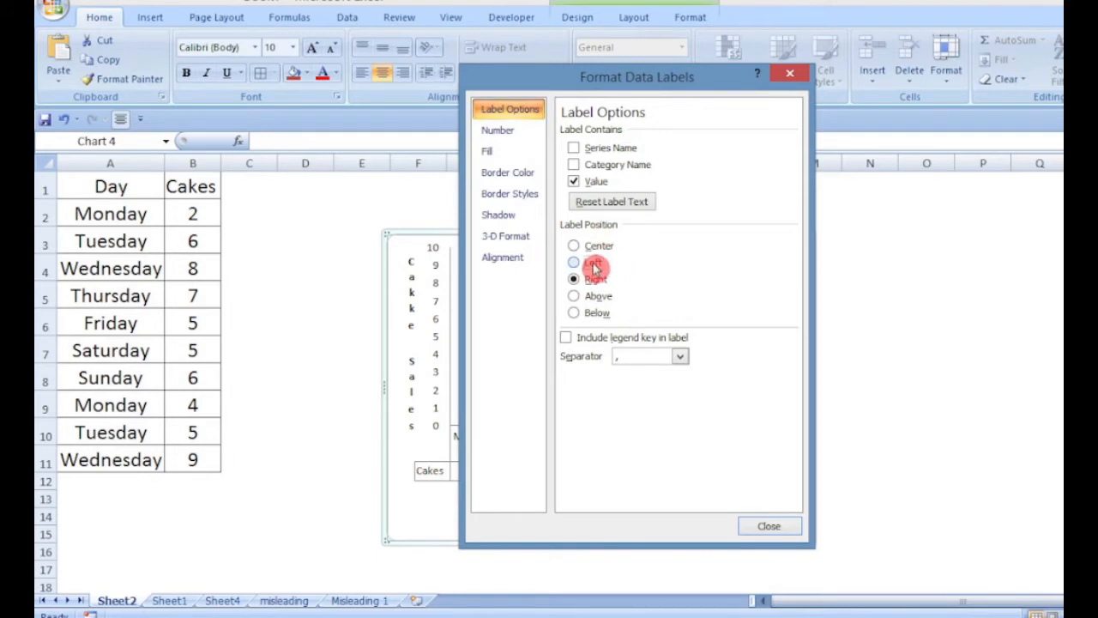
click(615, 151)
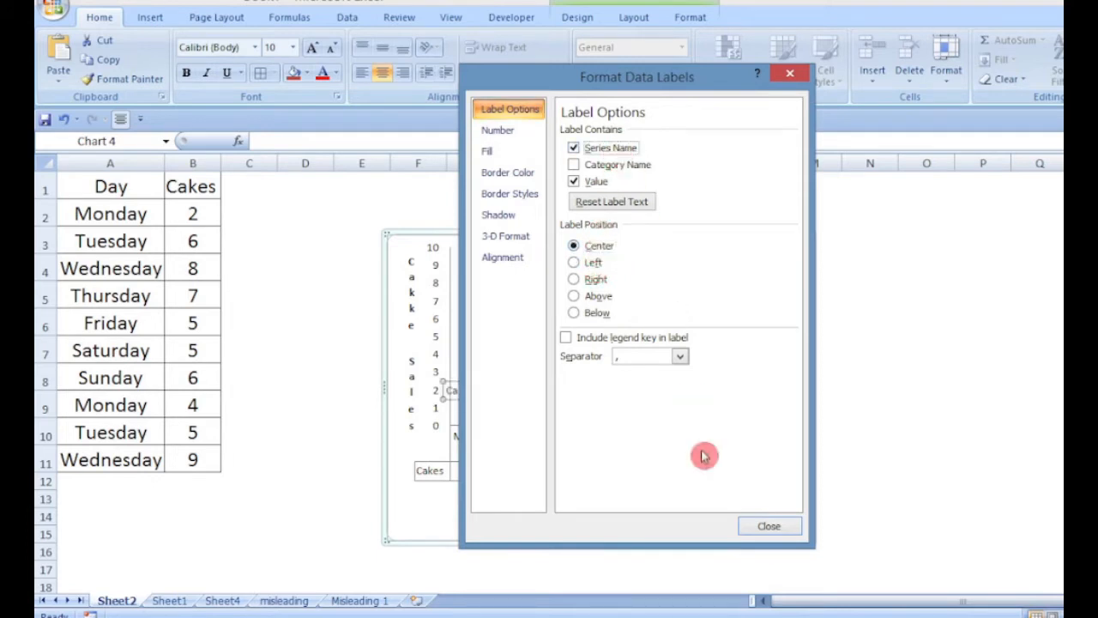
click(765, 527)
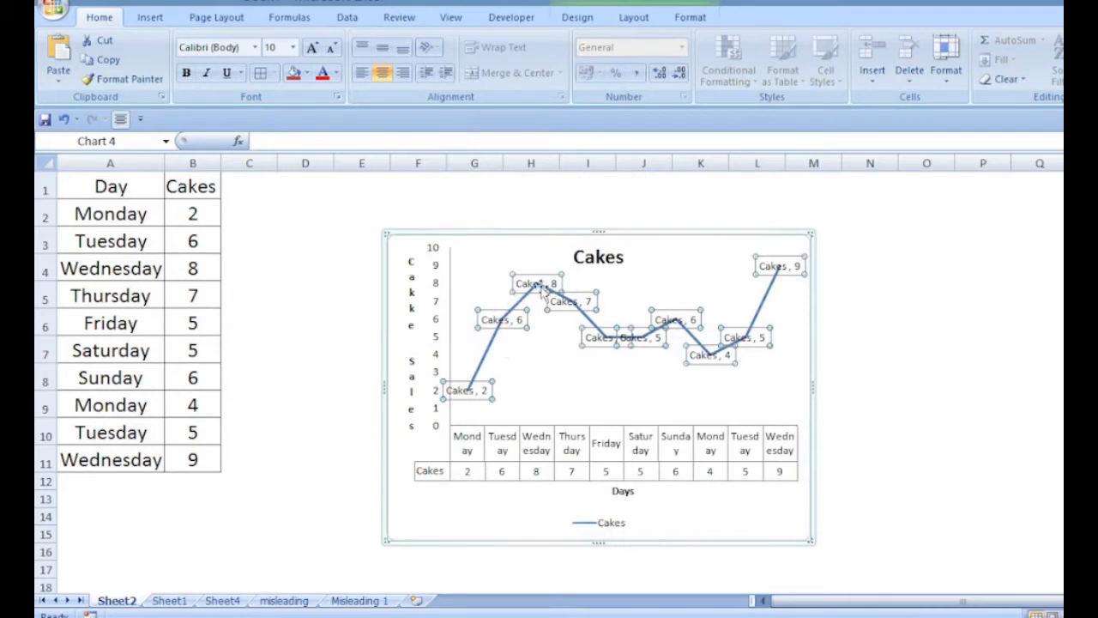
Format the Cakes data series with a solid line in dark purple
click(694, 343)
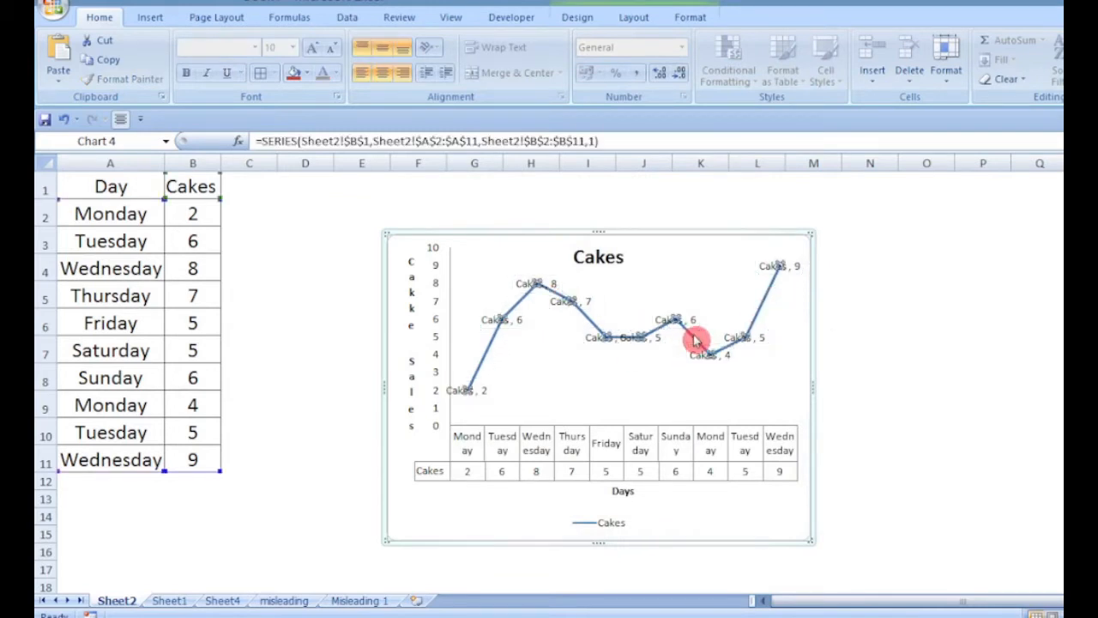
right_click(695, 342)
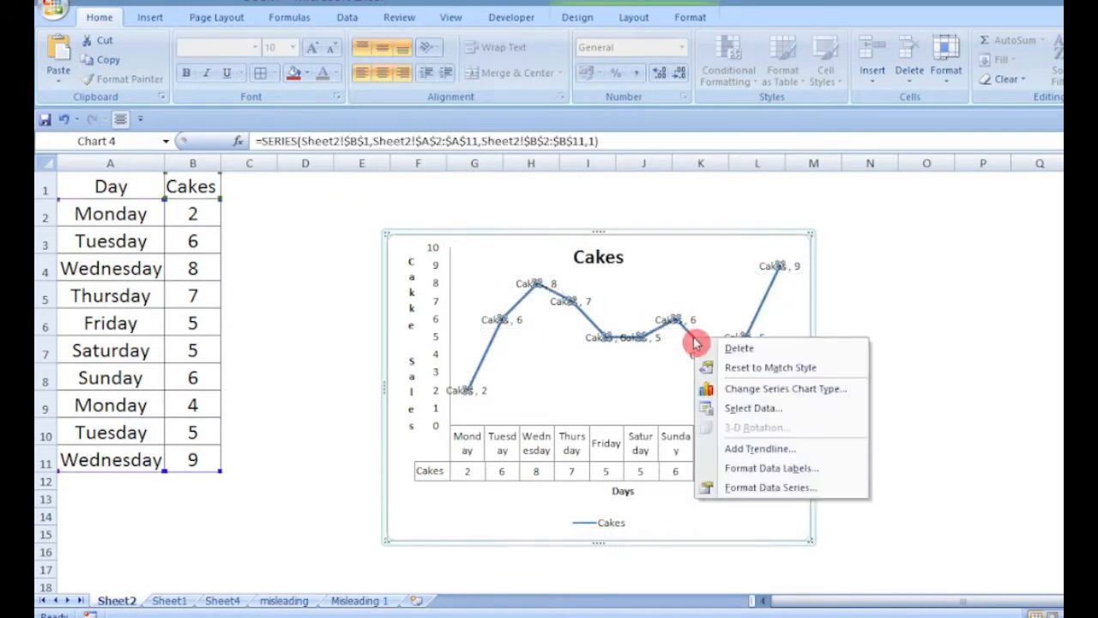
click(818, 490)
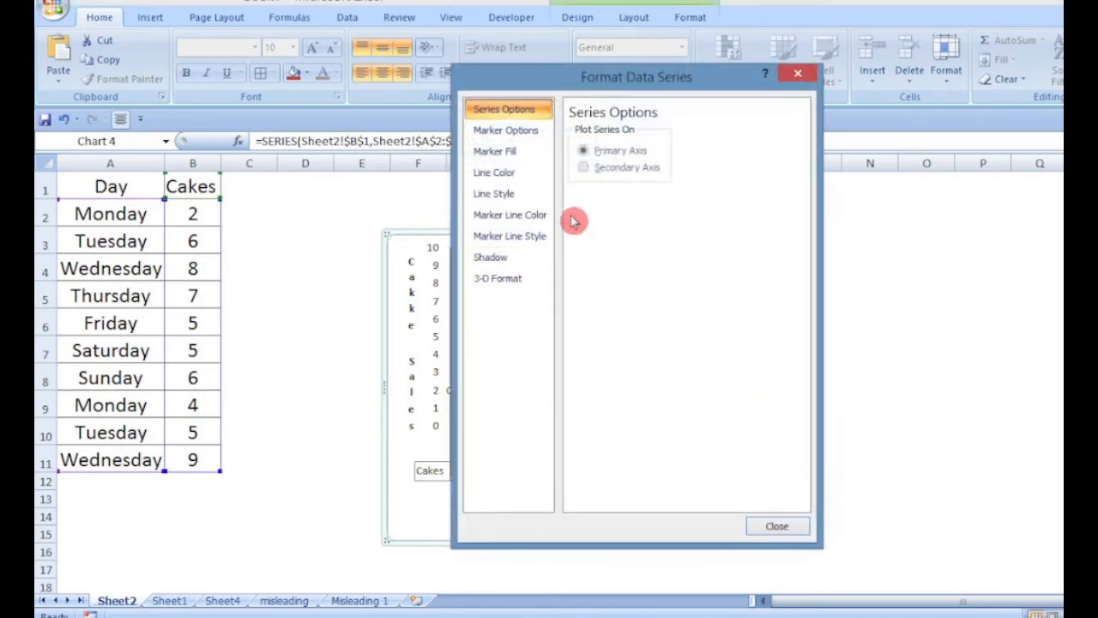
click(503, 130)
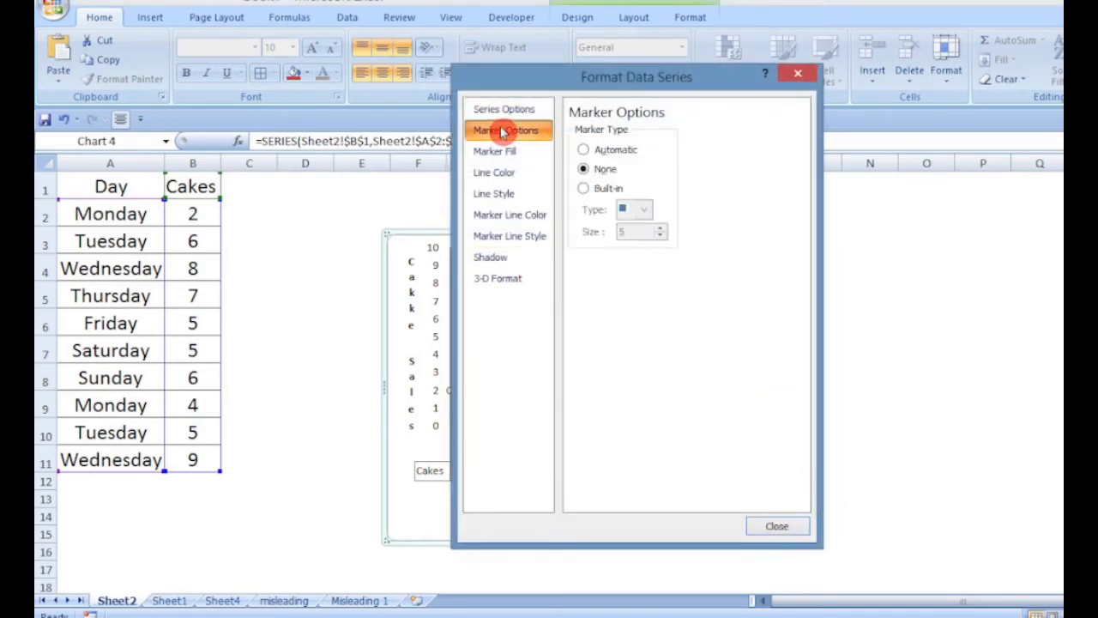
click(506, 172)
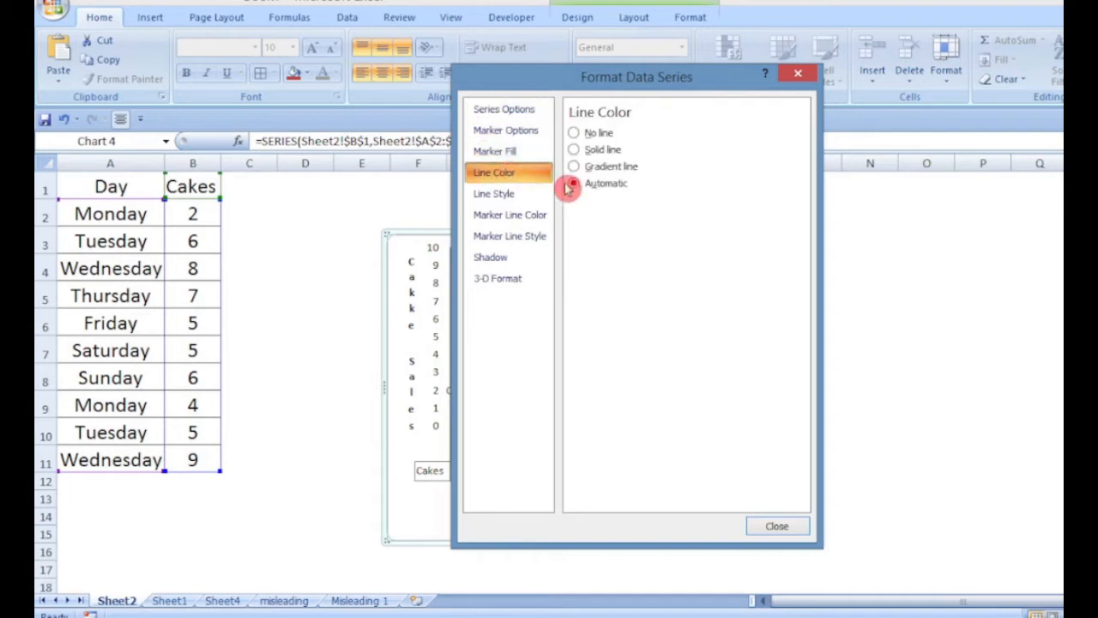
click(612, 154)
key(Escape)
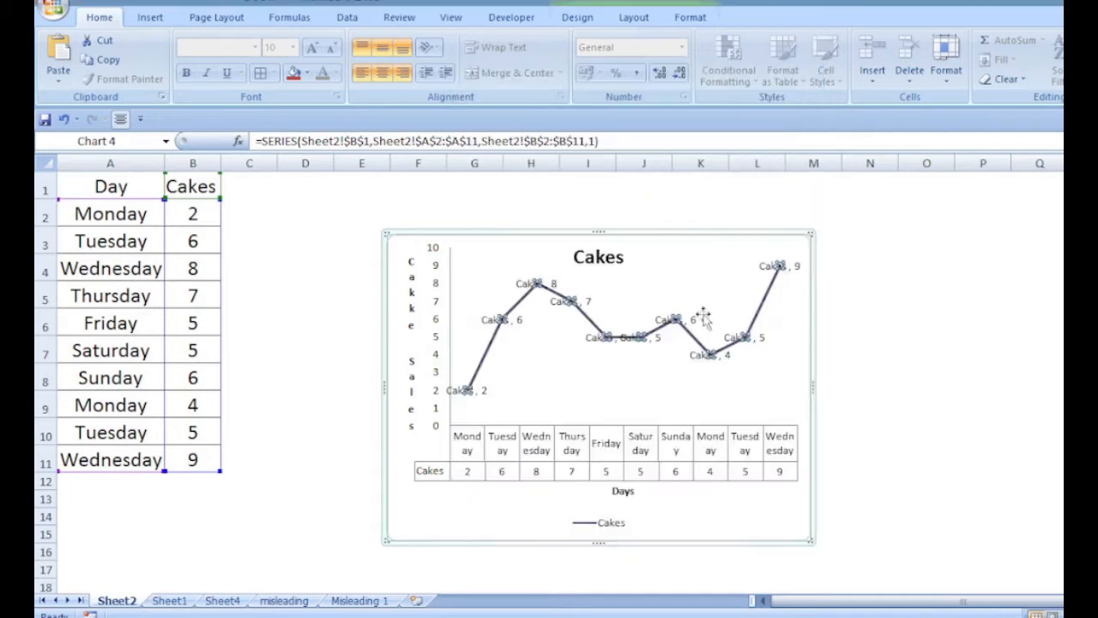
click(707, 440)
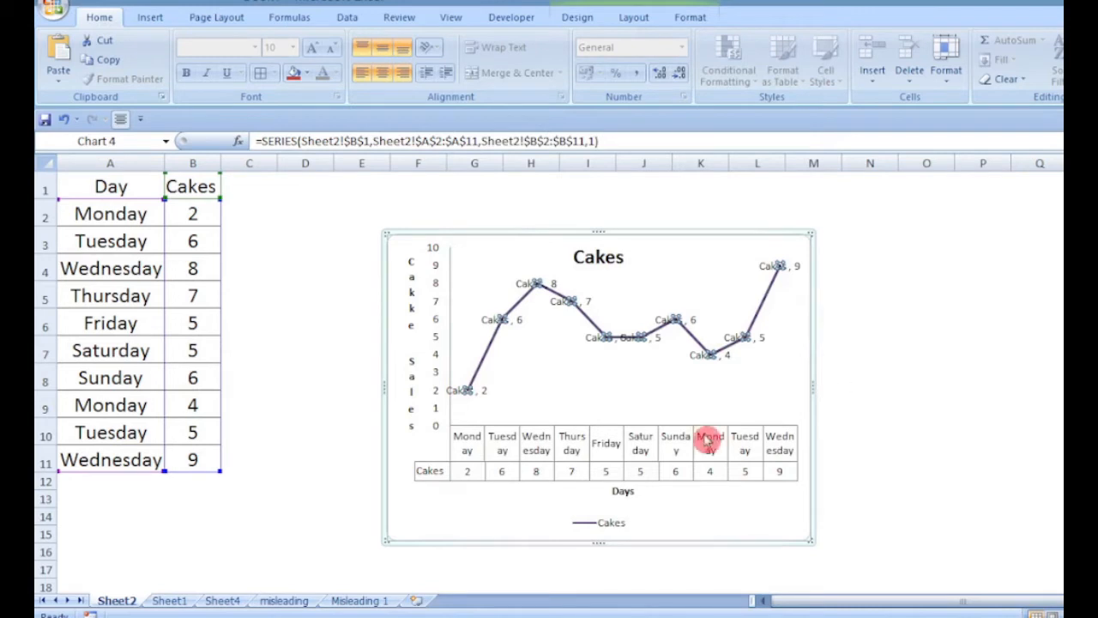
click(698, 348)
click(600, 522)
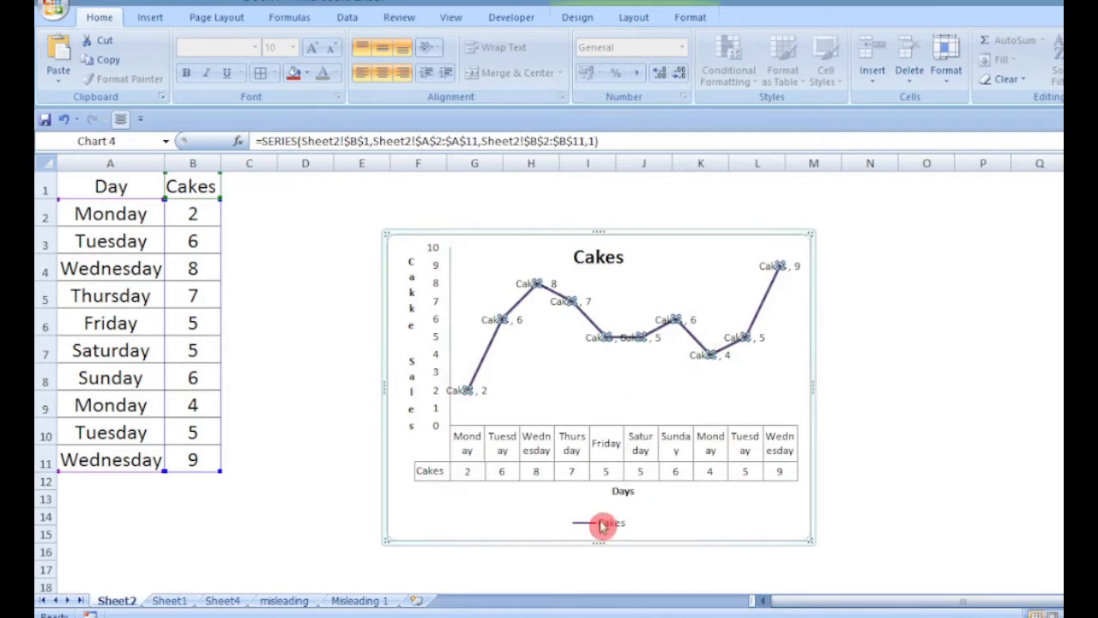
click(613, 528)
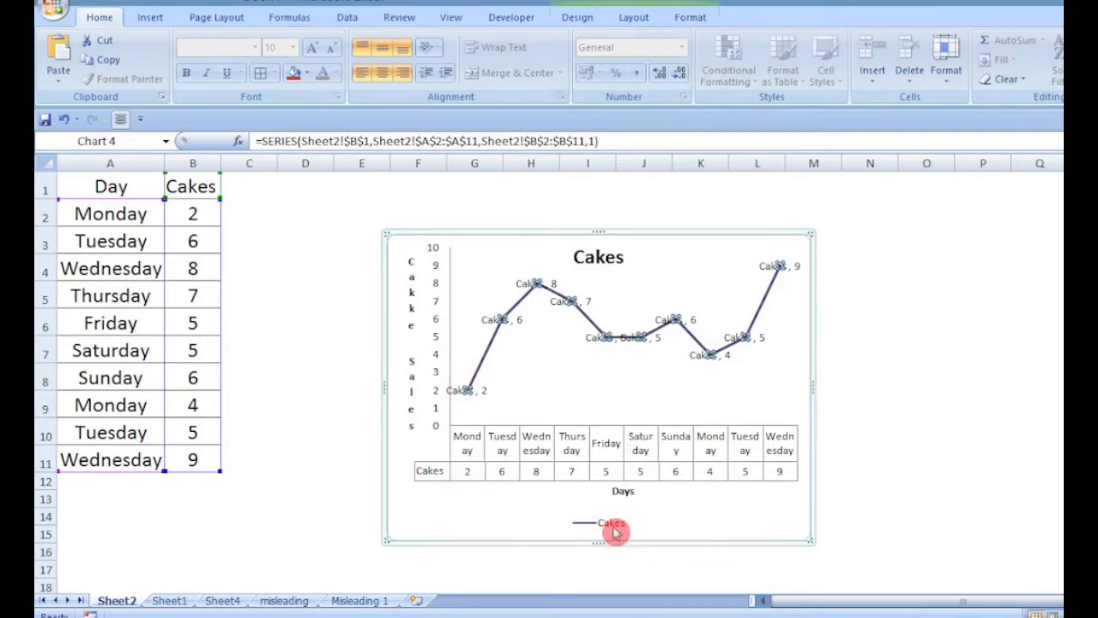
Apply a preset chart layout with the legend below the title, value labels on the line and no vertical axis
click(650, 240)
click(576, 18)
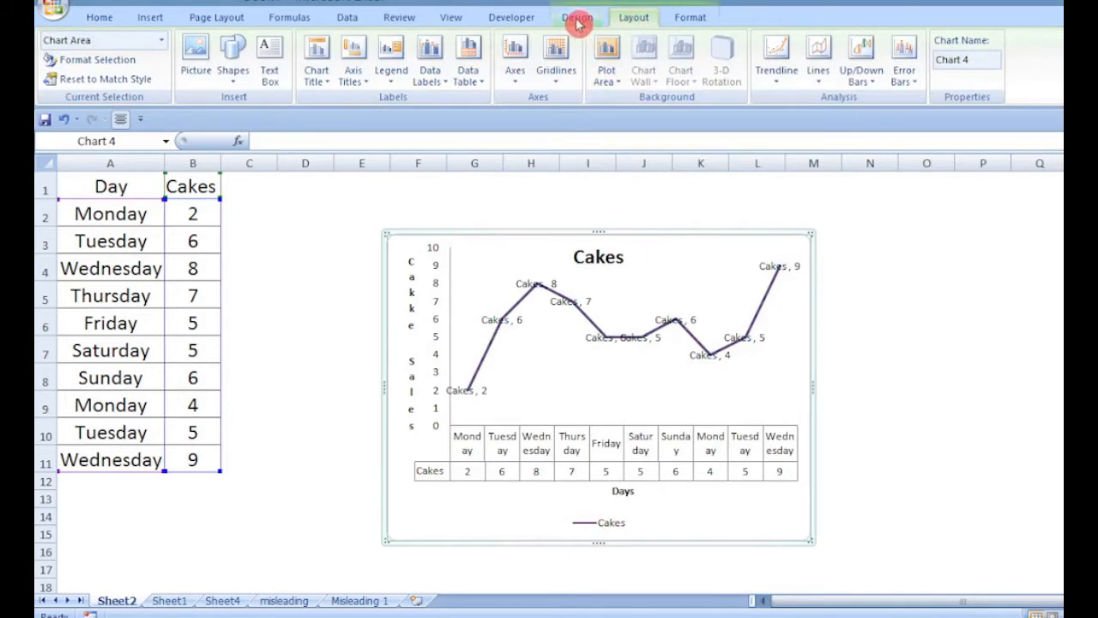
click(362, 117)
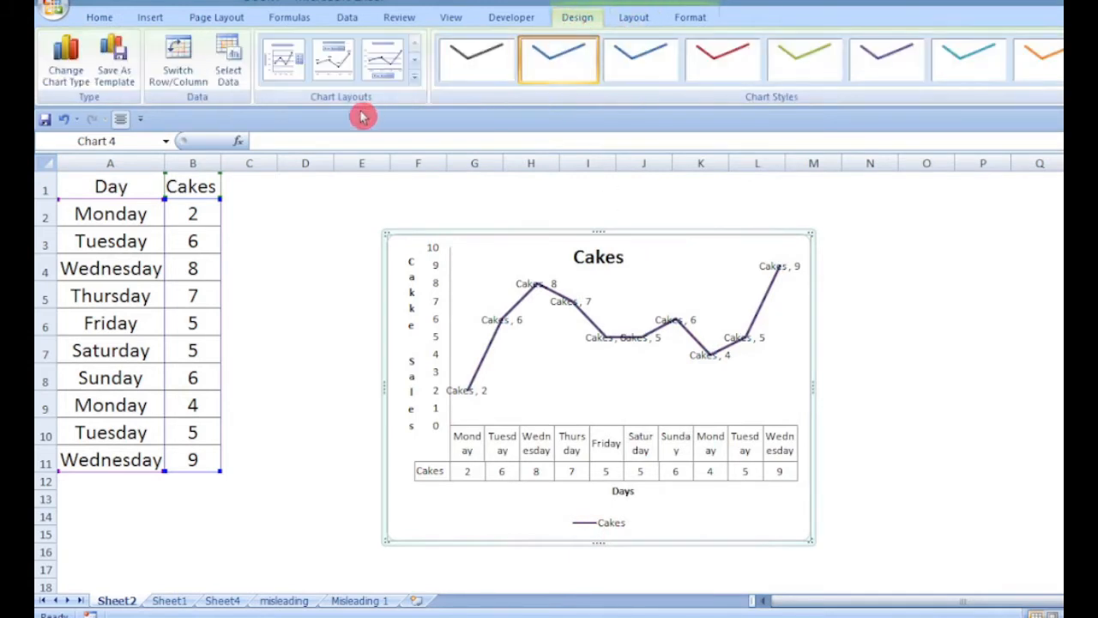
click(415, 76)
click(384, 200)
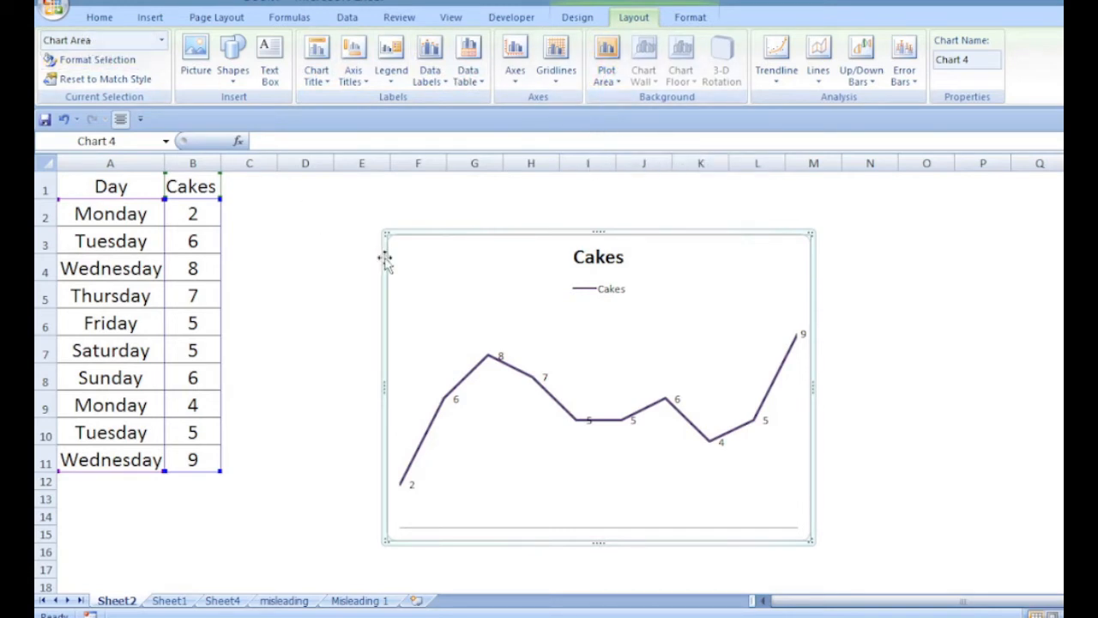
Select the legend from the Cakes chart's list of elements
click(160, 43)
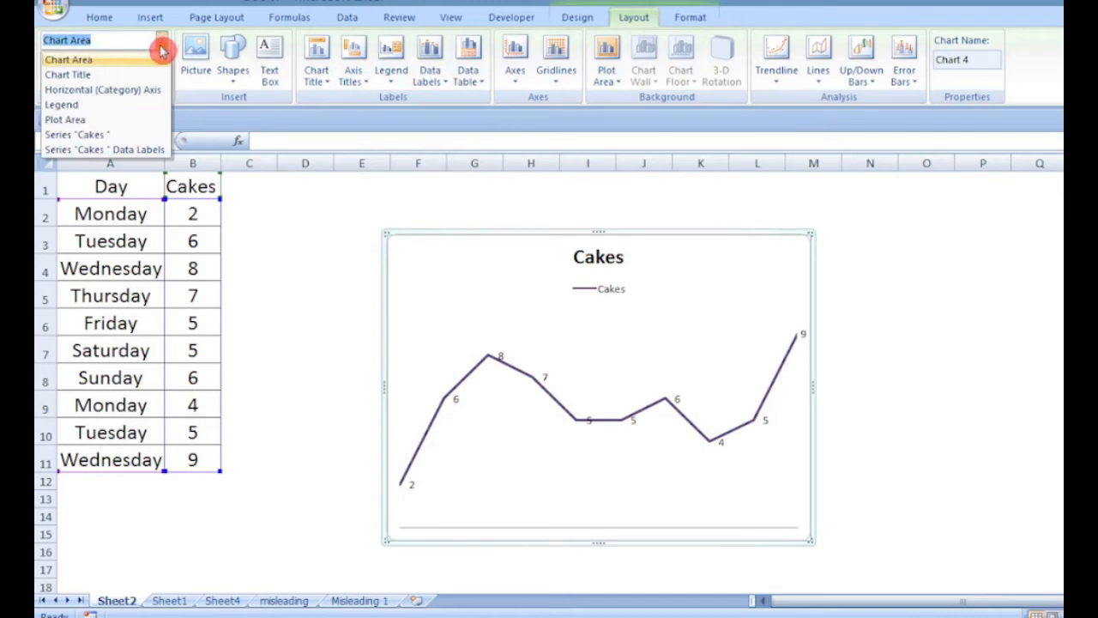
click(119, 106)
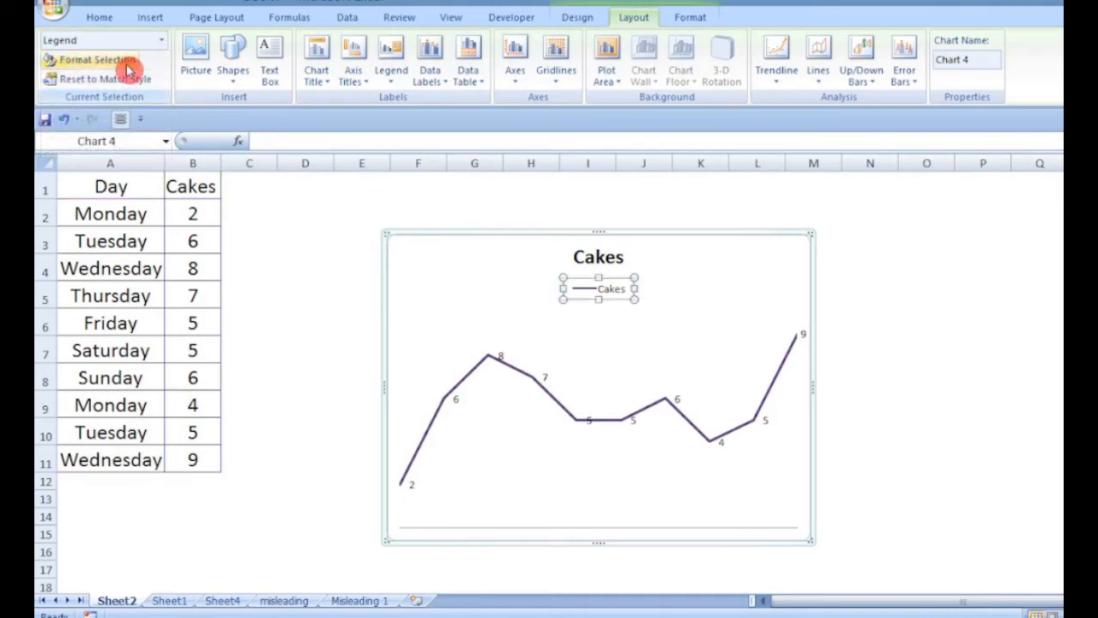
right_click(464, 233)
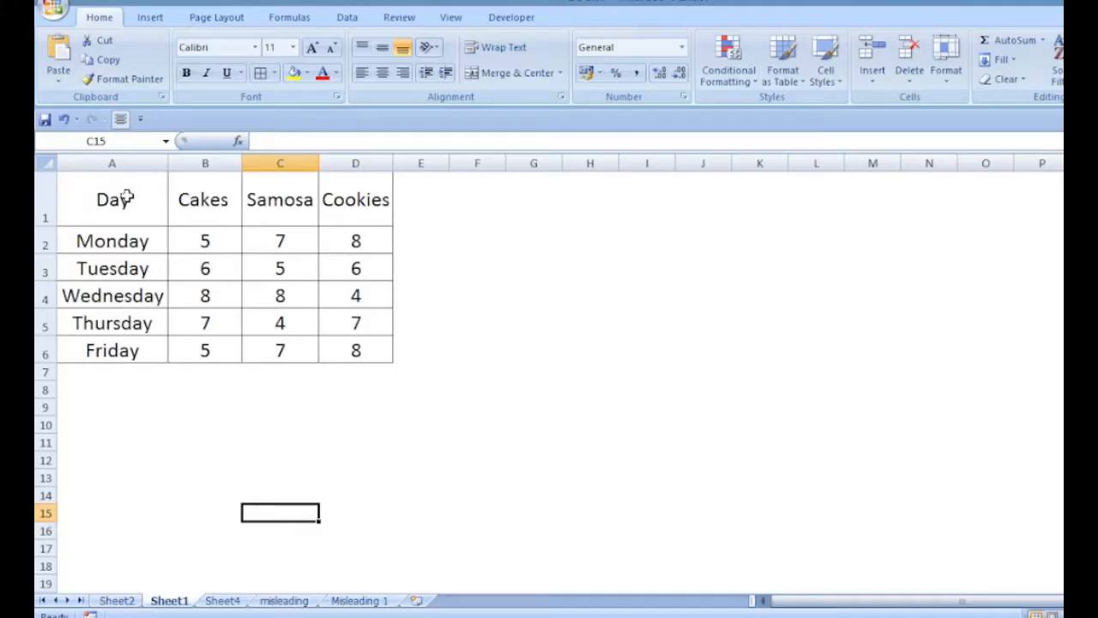
Insert a plain 2-D line chart from the Day, Cakes, Samosa and Cookies table (A1:D6) on Sheet1 and shrink it
drag(112, 199, 352, 355)
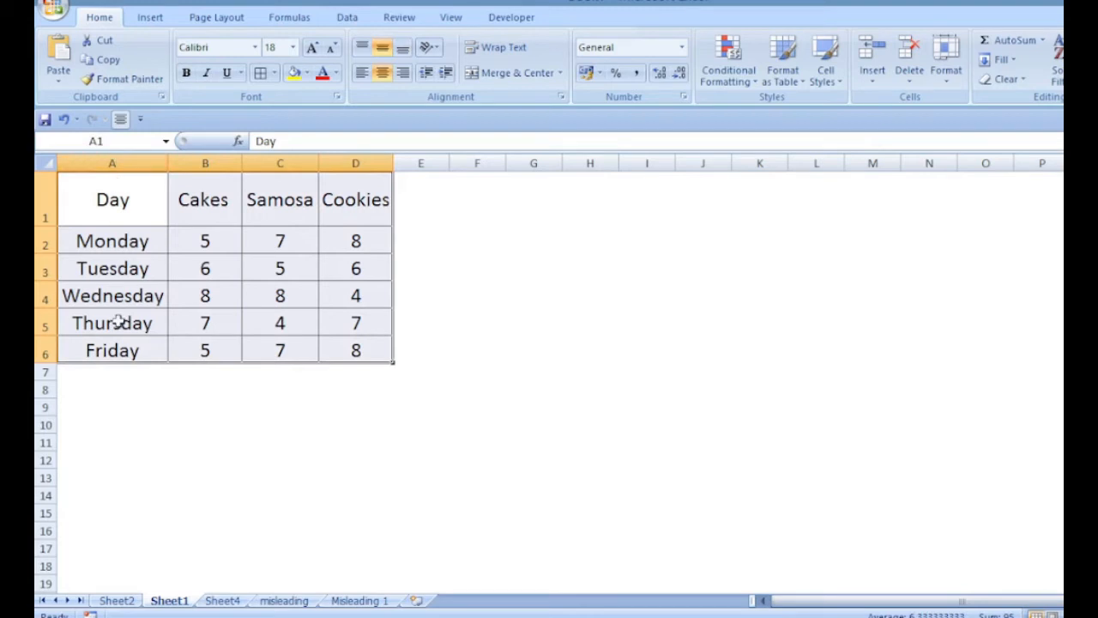
click(151, 21)
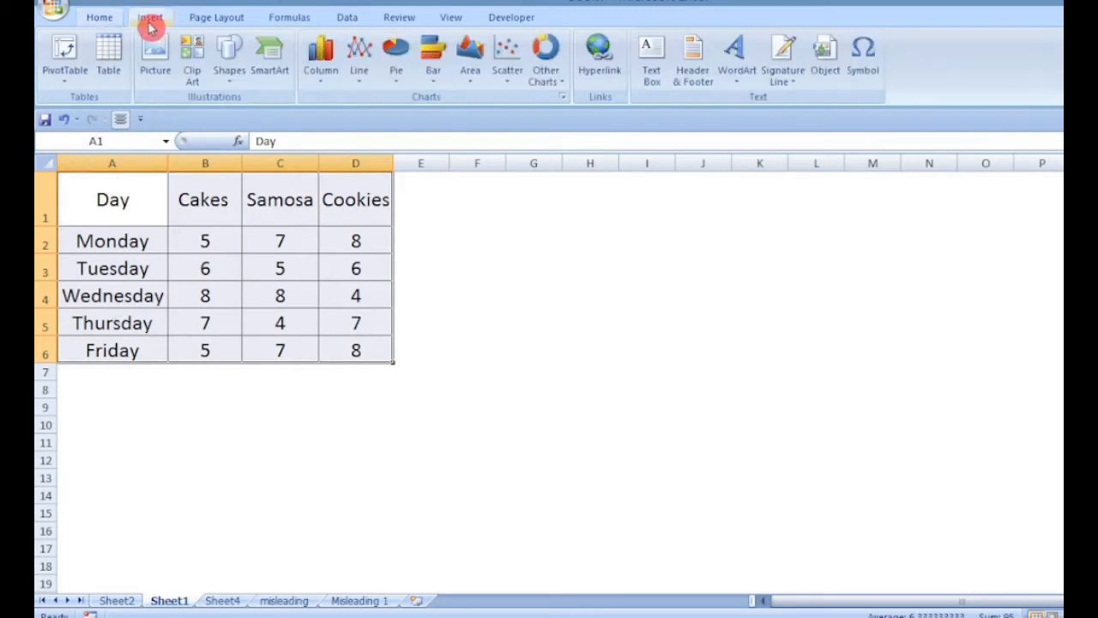
click(358, 81)
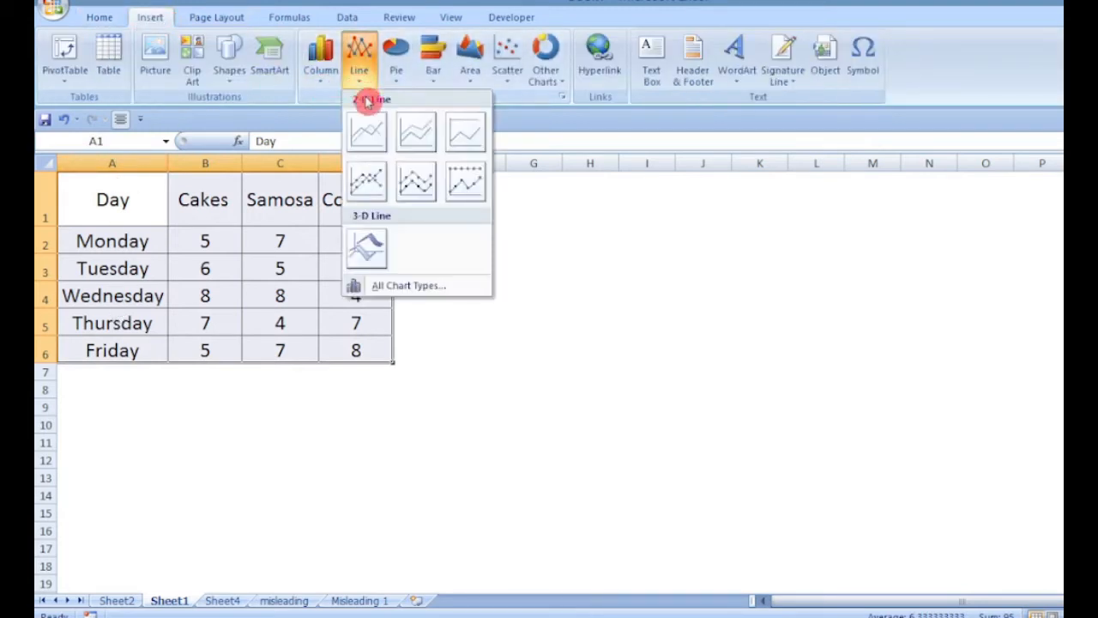
click(371, 133)
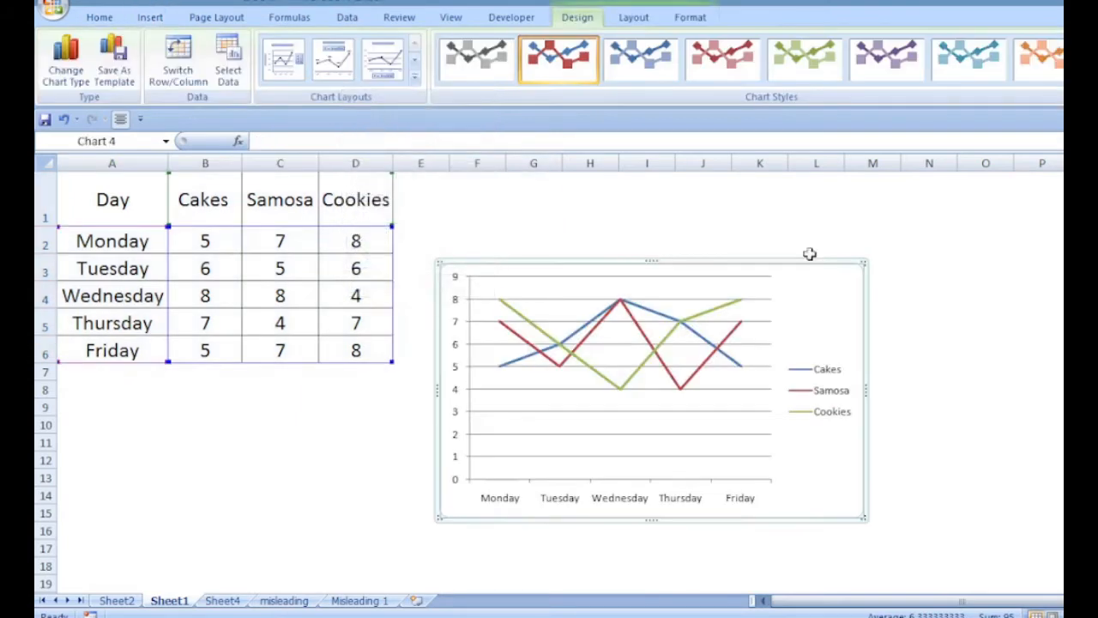
drag(868, 261, 751, 324)
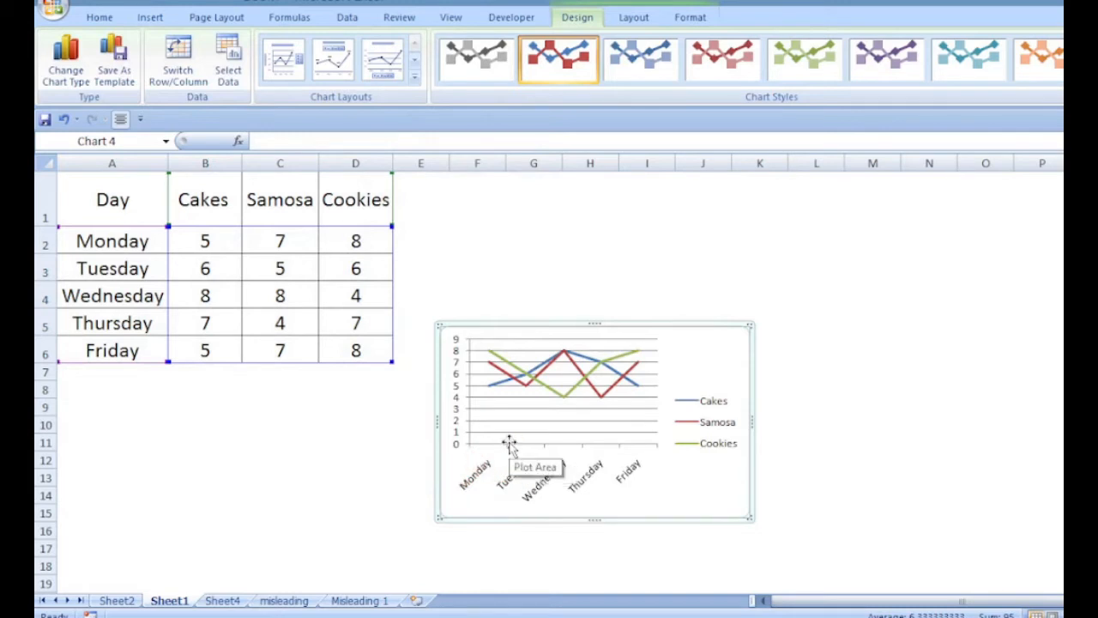
Set the vertical axis minimum of the Cakes, Samosa and Cookies line chart to a fixed value of 3
click(460, 377)
right_click(459, 400)
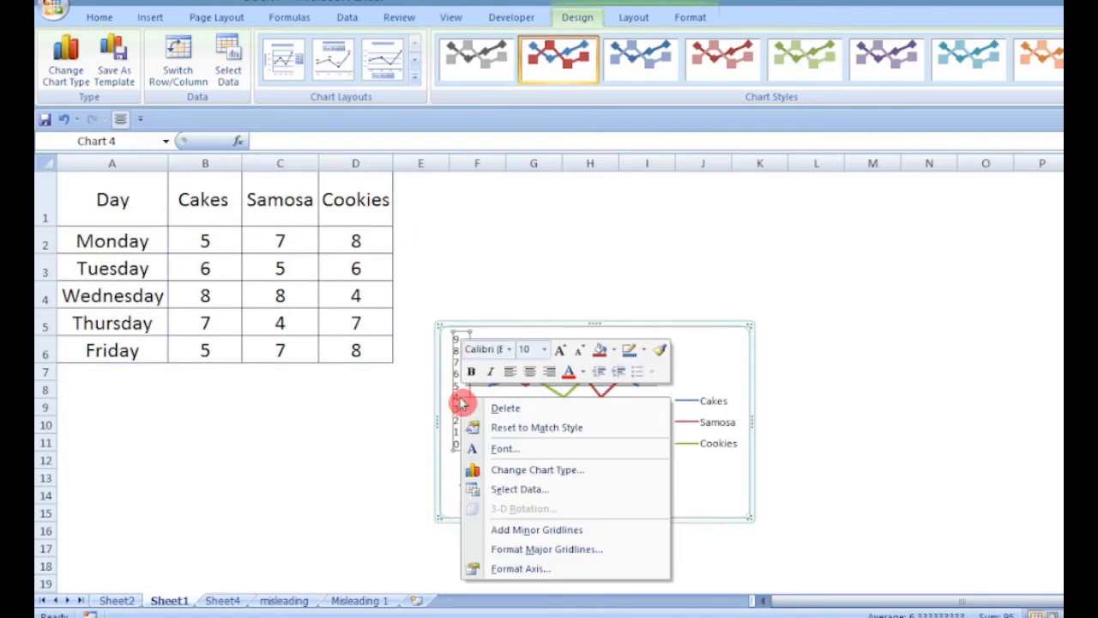
click(532, 568)
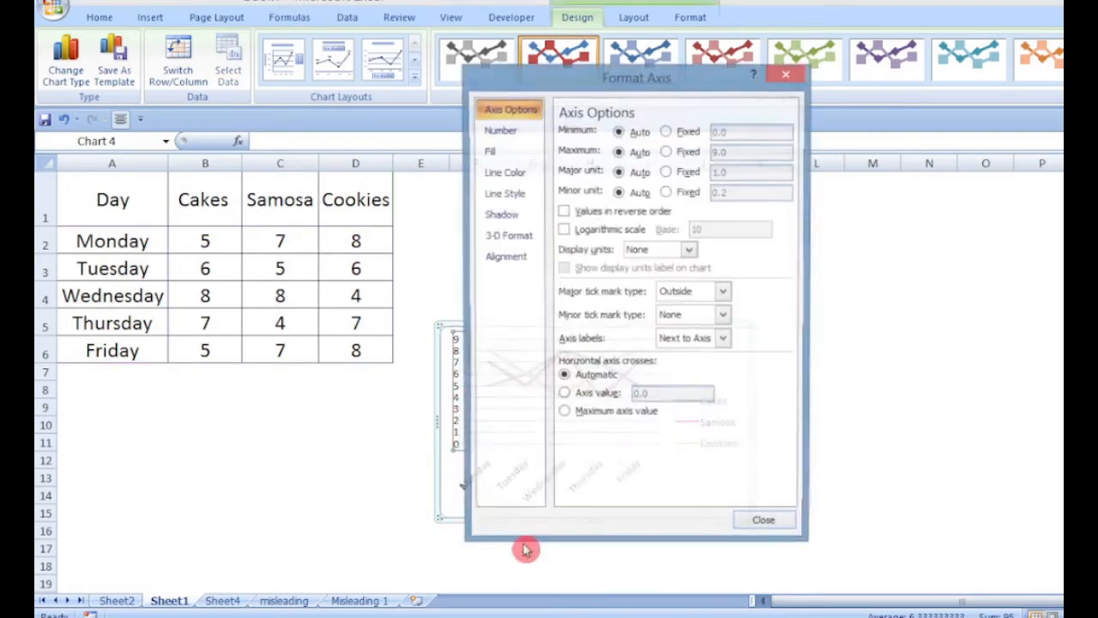
click(667, 131)
click(732, 133)
text(3)
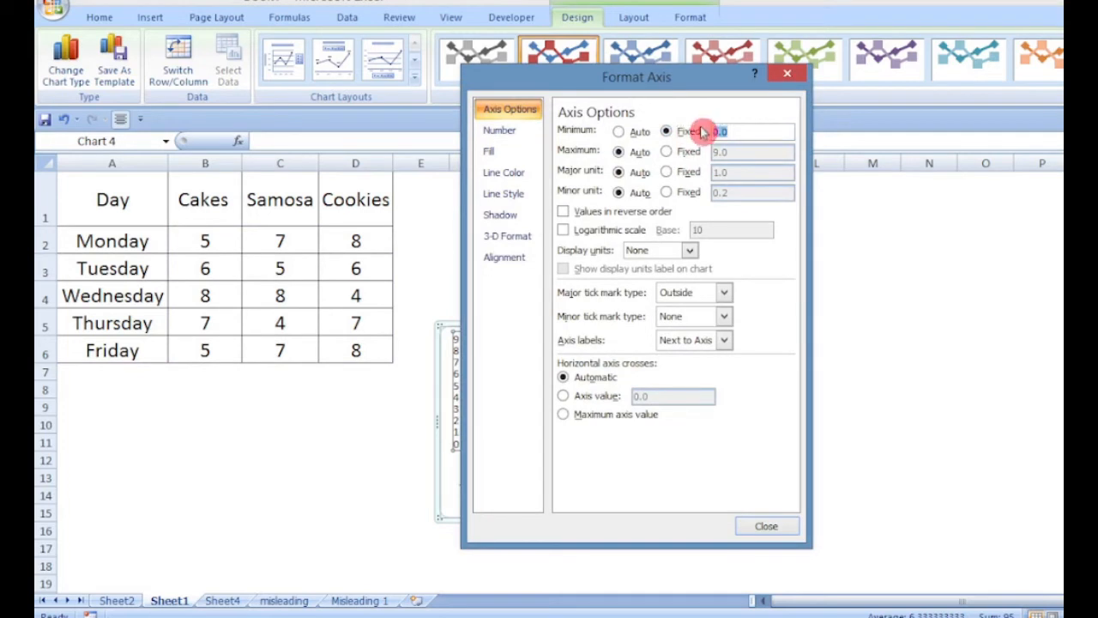
click(764, 528)
Resize the line chart to a compact size and place it directly below the table, starting around row 8
drag(600, 322, 600, 204)
drag(751, 358, 853, 358)
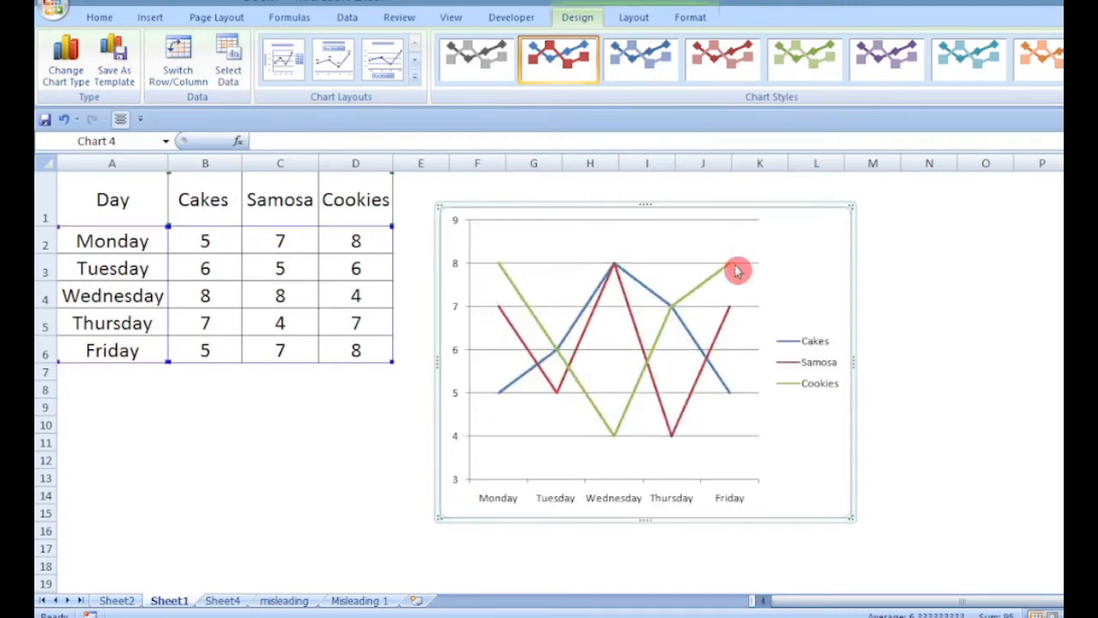
drag(691, 207, 343, 297)
drag(500, 296, 259, 378)
Insert a 2-D stacked line chart without markers from the table A1:D6 and shift it slightly away from the table
mouse_move(128, 175)
mouse_down()
mouse_move(232, 335)
mouse_move(355, 350)
mouse_up()
click(150, 19)
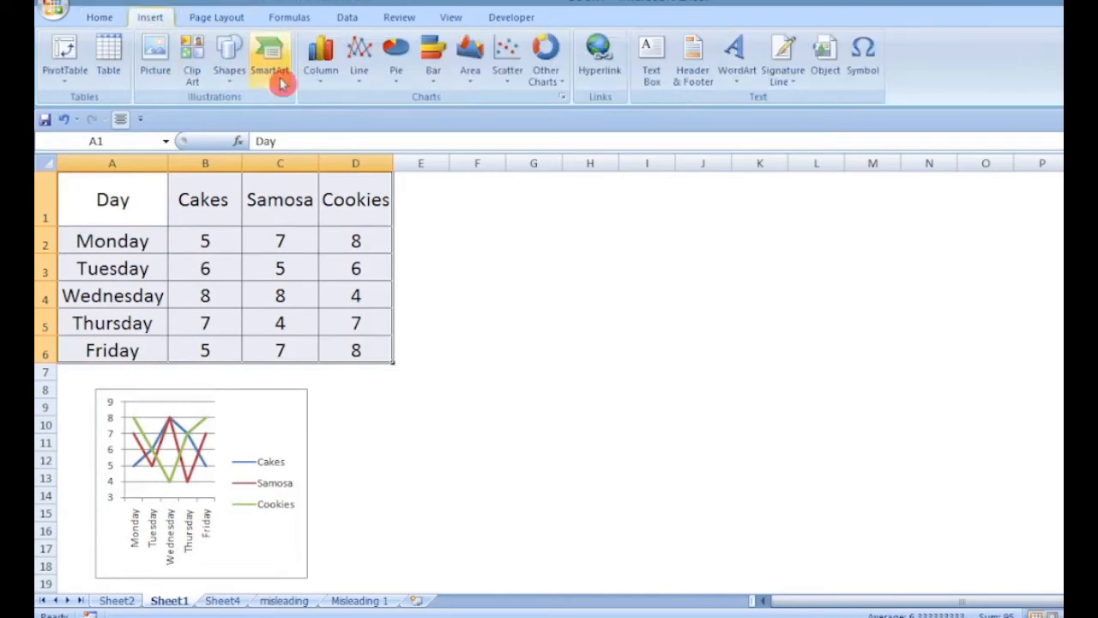
click(360, 82)
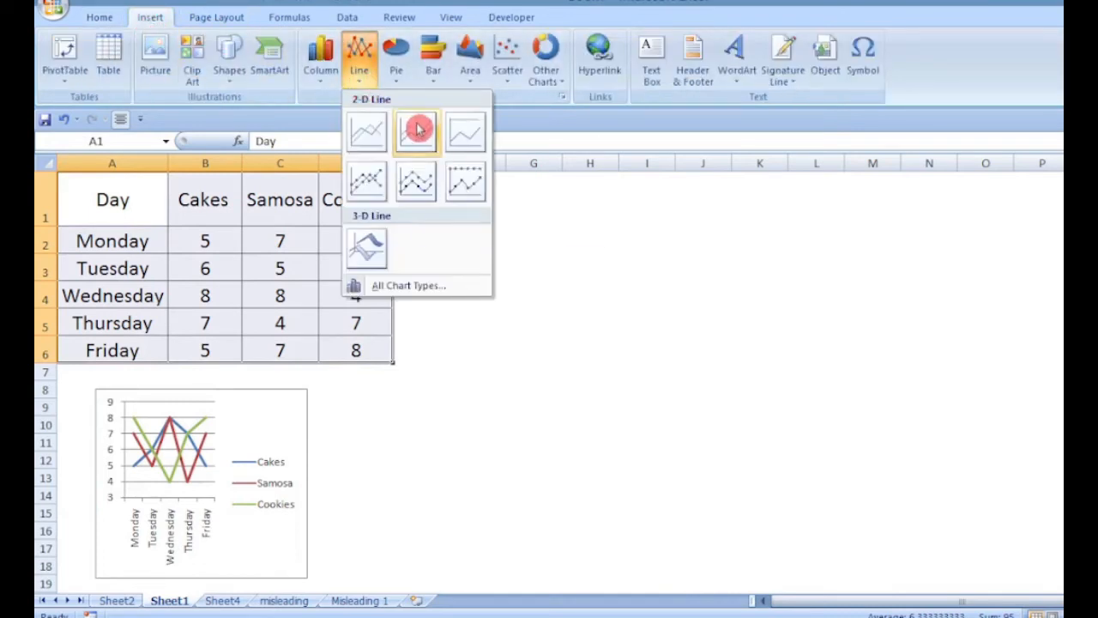
click(418, 128)
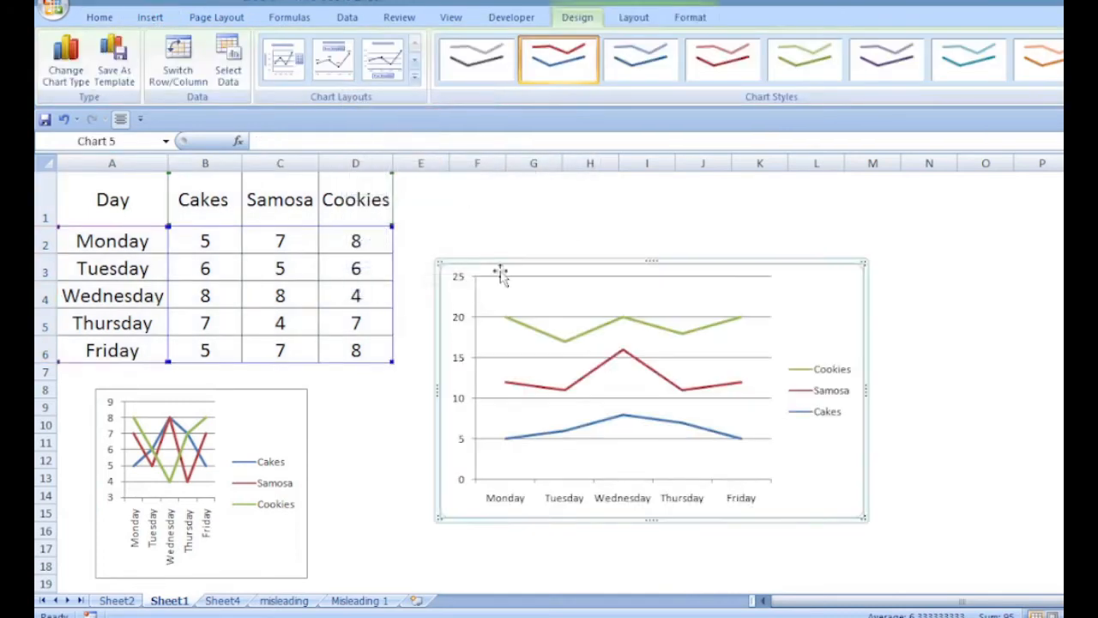
drag(563, 268, 595, 284)
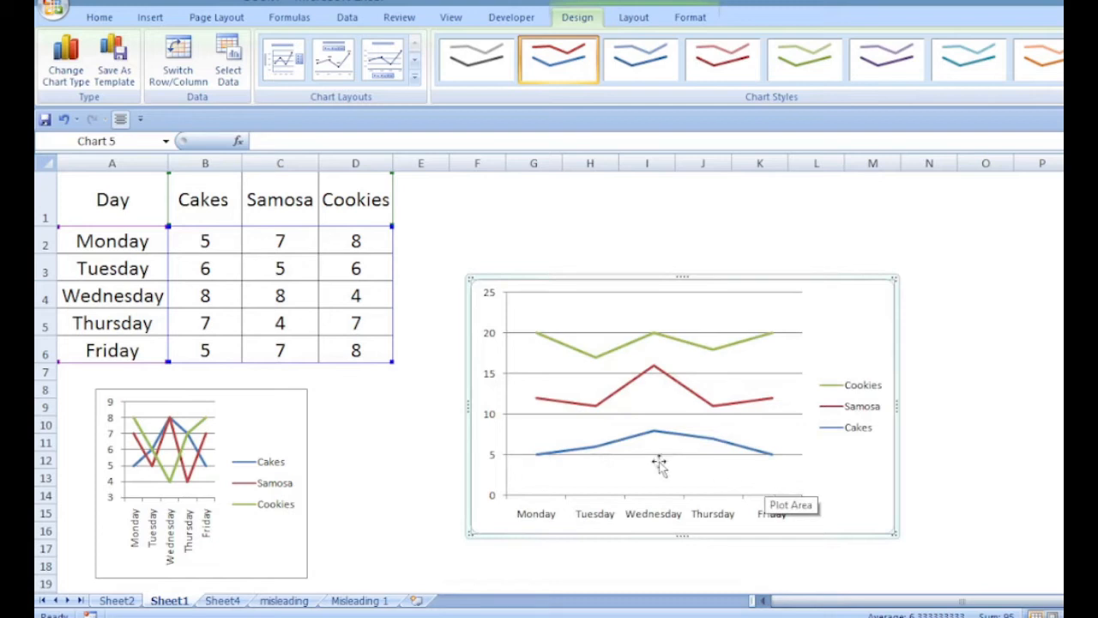
Examine how the Cakes, Samosa and Cookies lines are plotted in the stacked chart compared with the table values
click(546, 453)
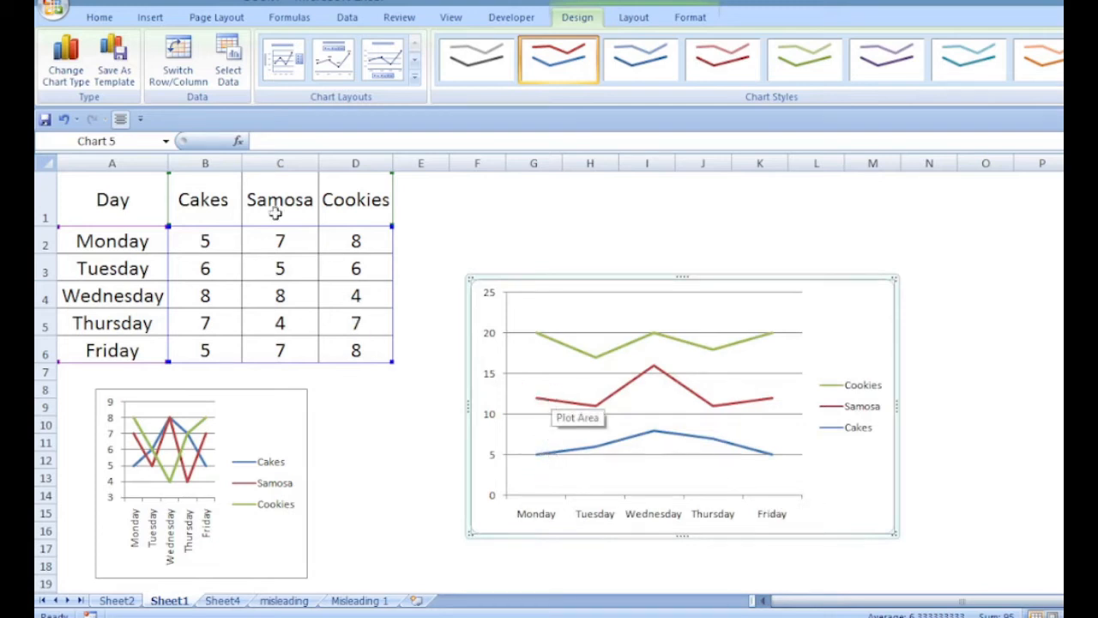
click(540, 406)
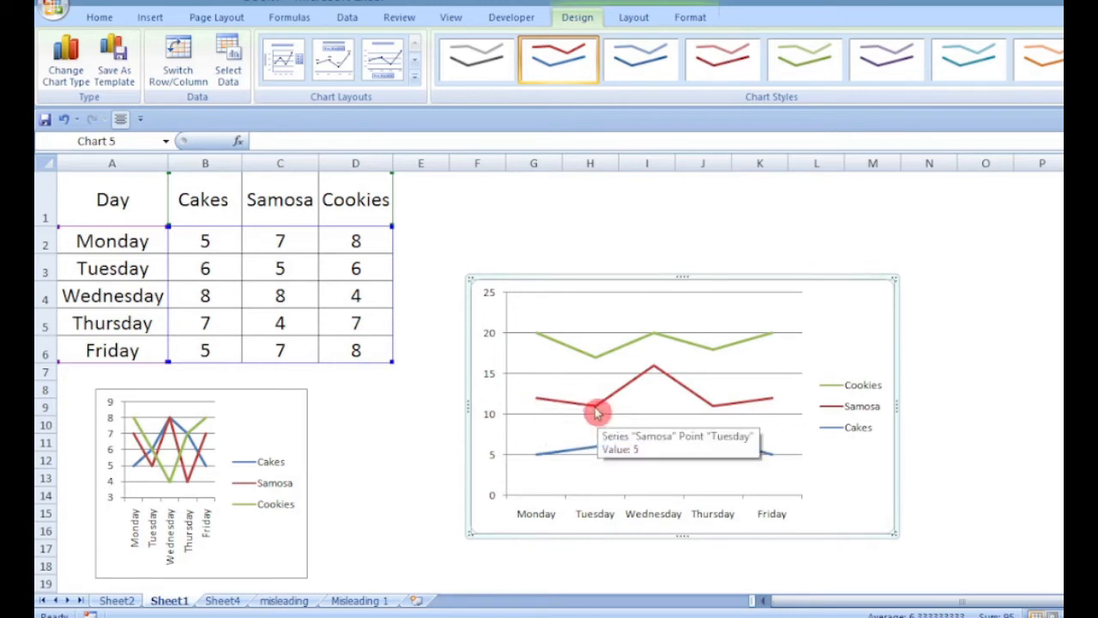
click(566, 349)
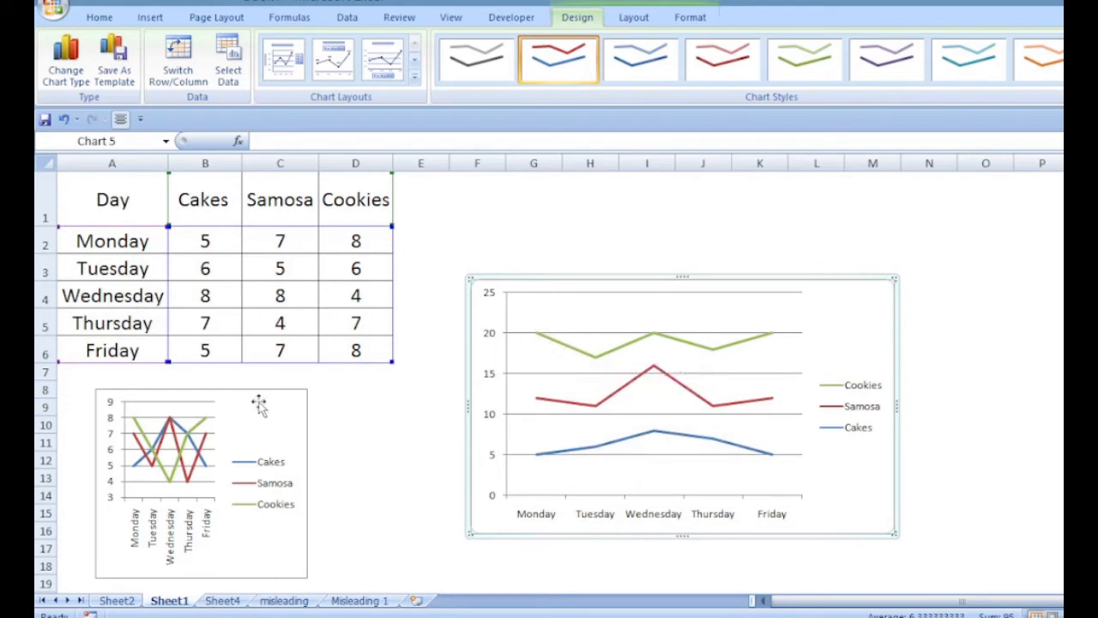
click(659, 433)
click(651, 344)
click(716, 420)
Shrink the stacked line chart and place it below the table, beside the first line chart
drag(893, 278, 766, 346)
drag(719, 341, 439, 403)
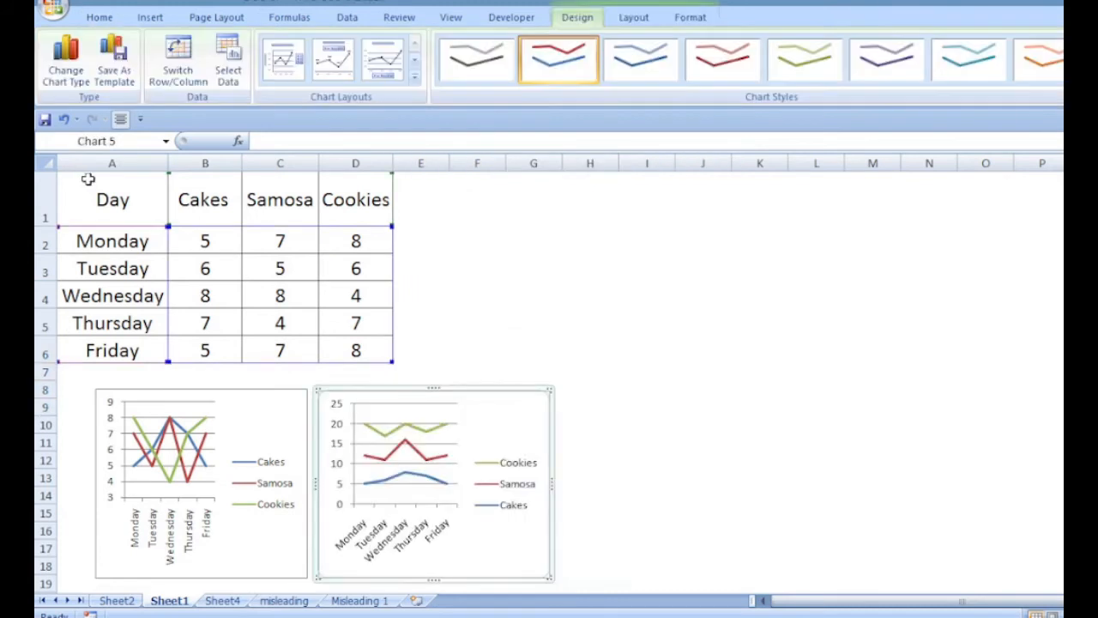
Insert a 100% stacked line chart from A1:D6, shrink it and line it up beside the stacked chart
drag(88, 179, 343, 343)
click(144, 24)
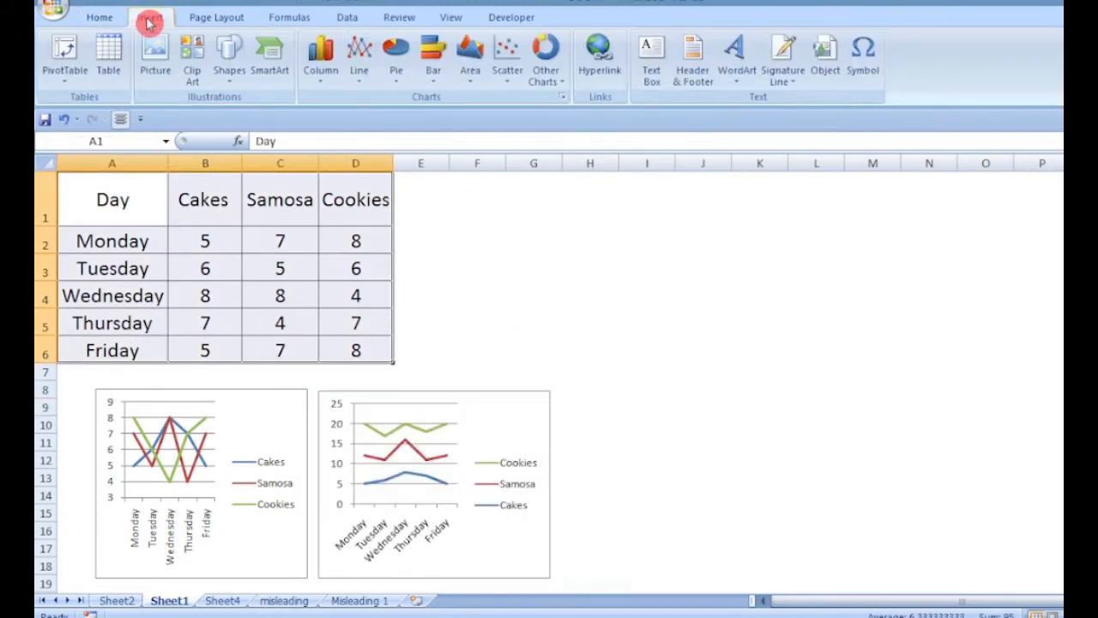
click(359, 54)
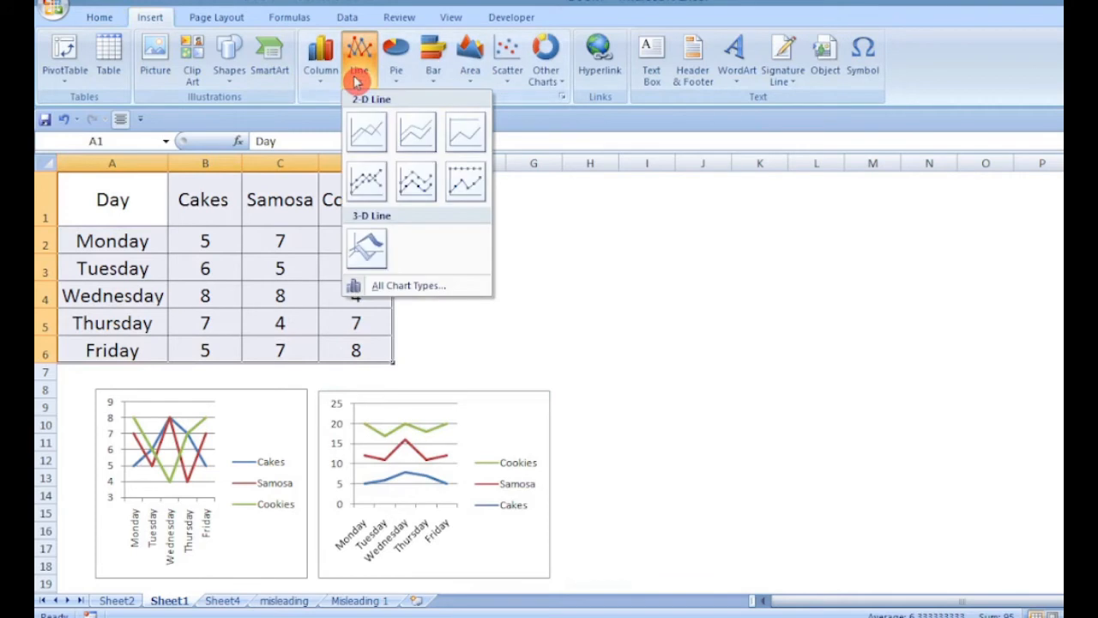
click(464, 139)
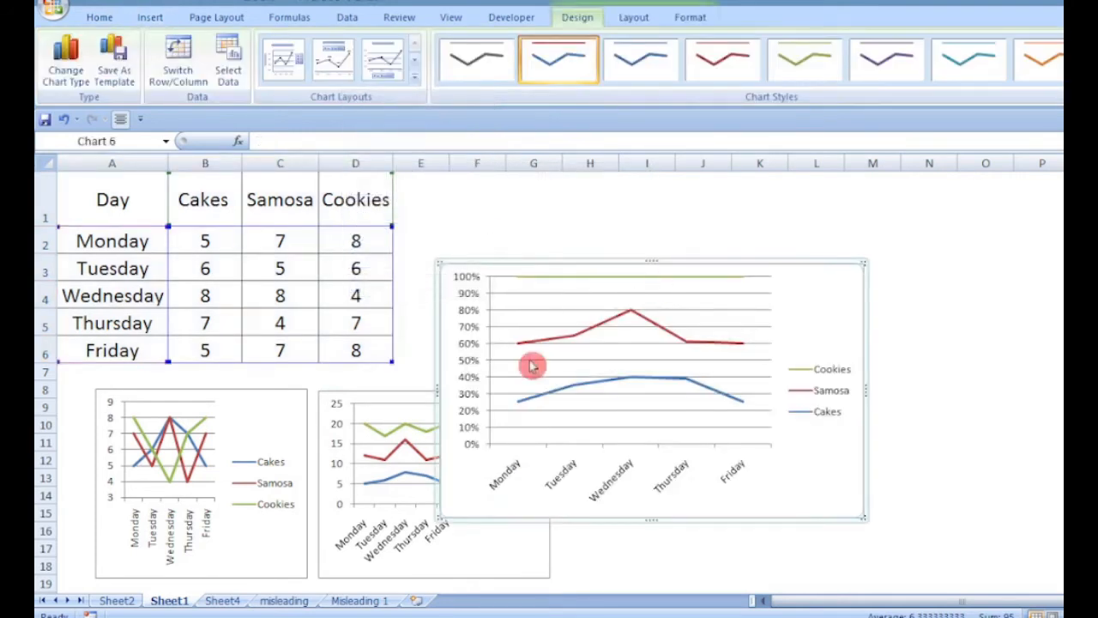
drag(623, 267, 750, 328)
drag(991, 320, 890, 393)
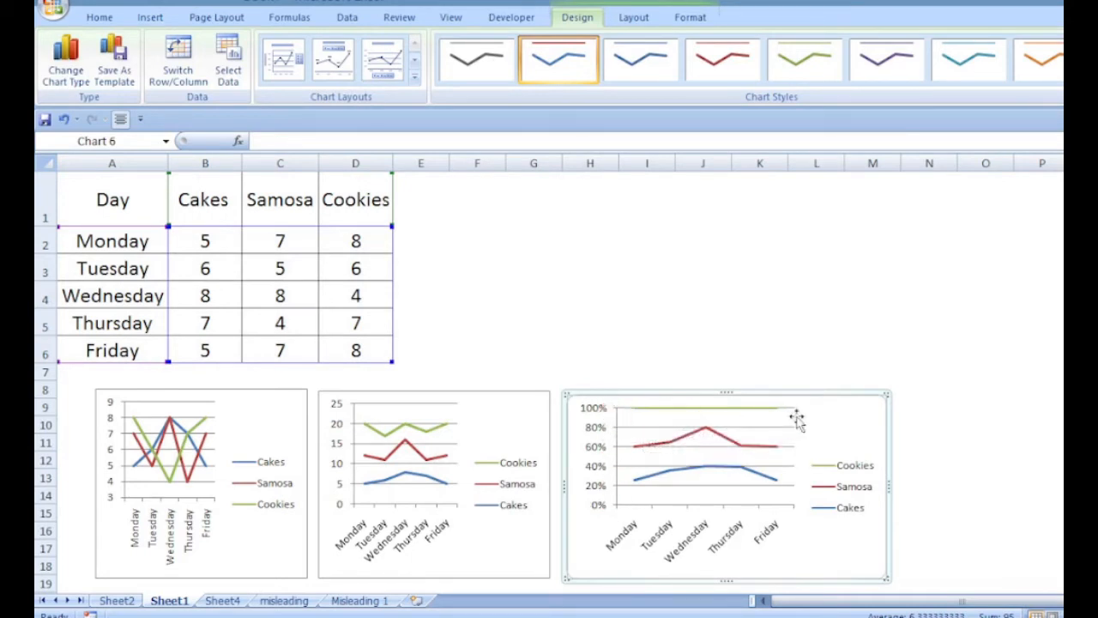
Insert a Line with Markers chart from A1:D6, shrink it and place it beside the table above the other charts
click(358, 60)
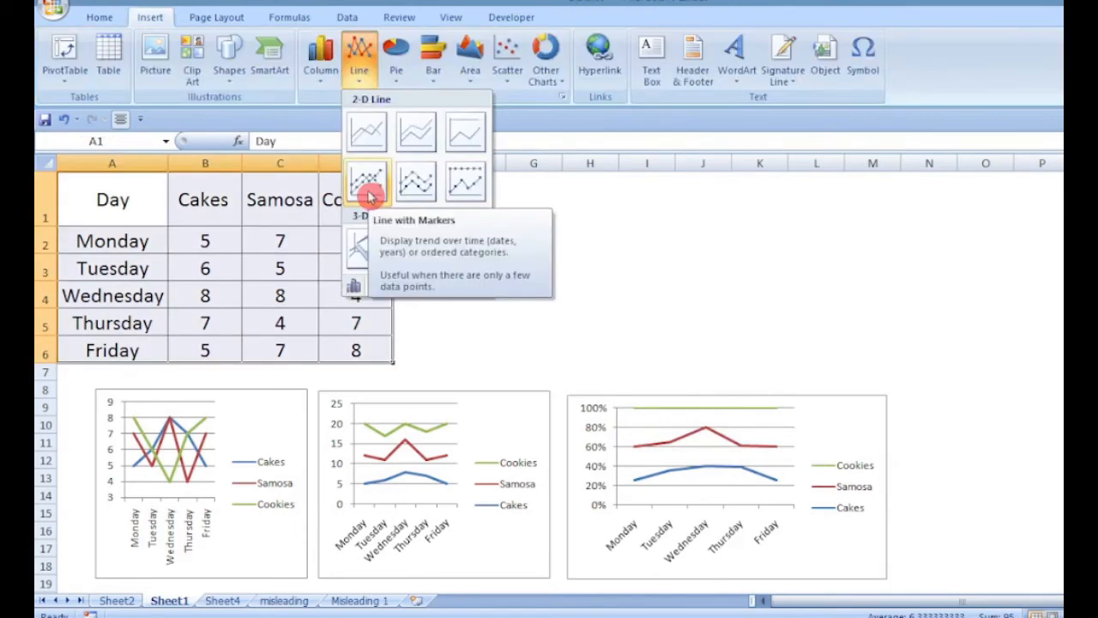
click(369, 194)
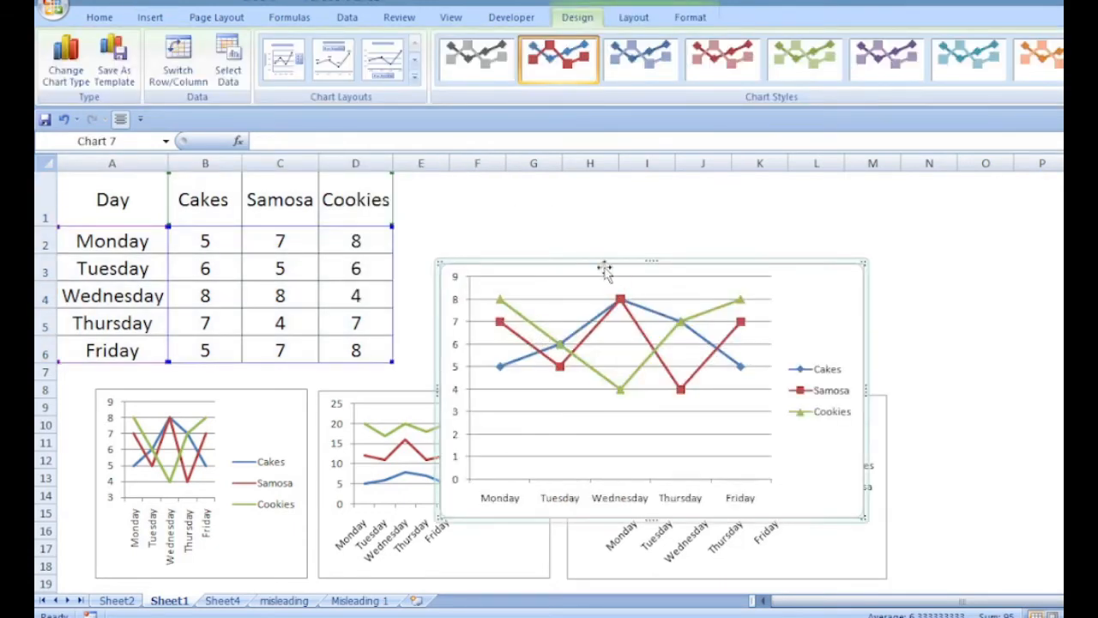
drag(603, 259, 579, 175)
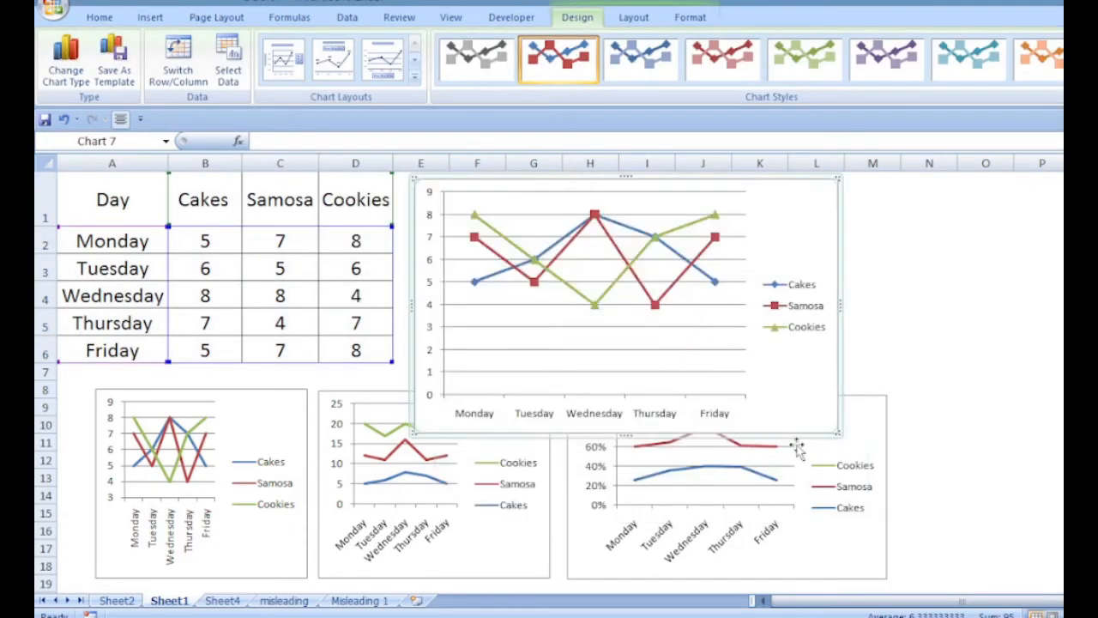
drag(839, 433, 774, 360)
drag(595, 361, 596, 374)
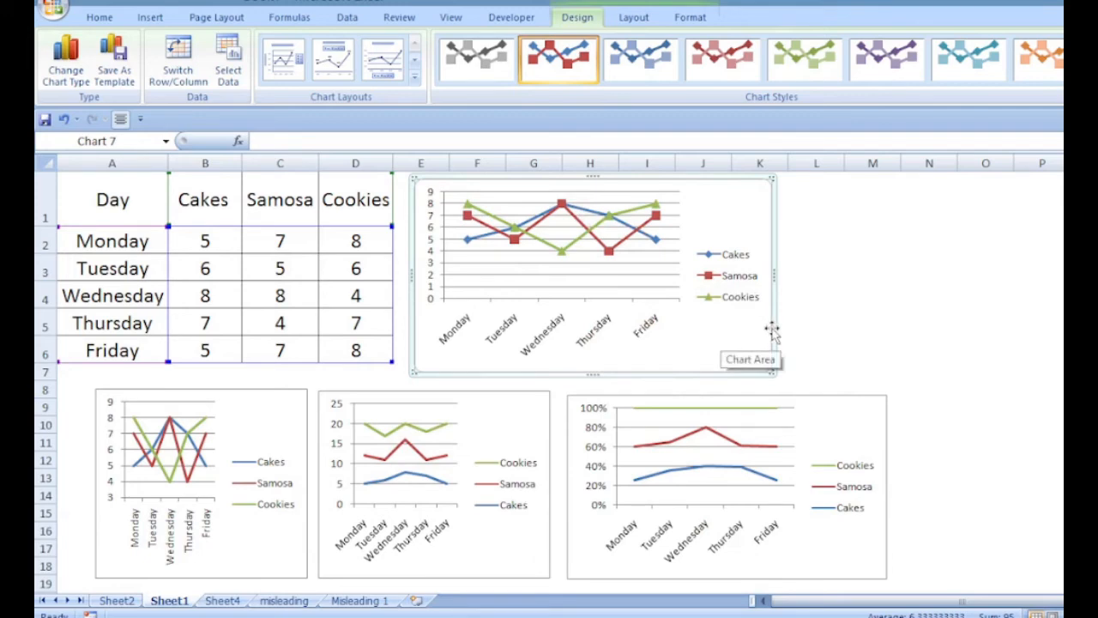
drag(772, 327, 810, 331)
Insert a plain 2-D line chart from the Years, Bears, Dolphins and Whales table (A1:D6) on Sheet4 and move it up
click(224, 600)
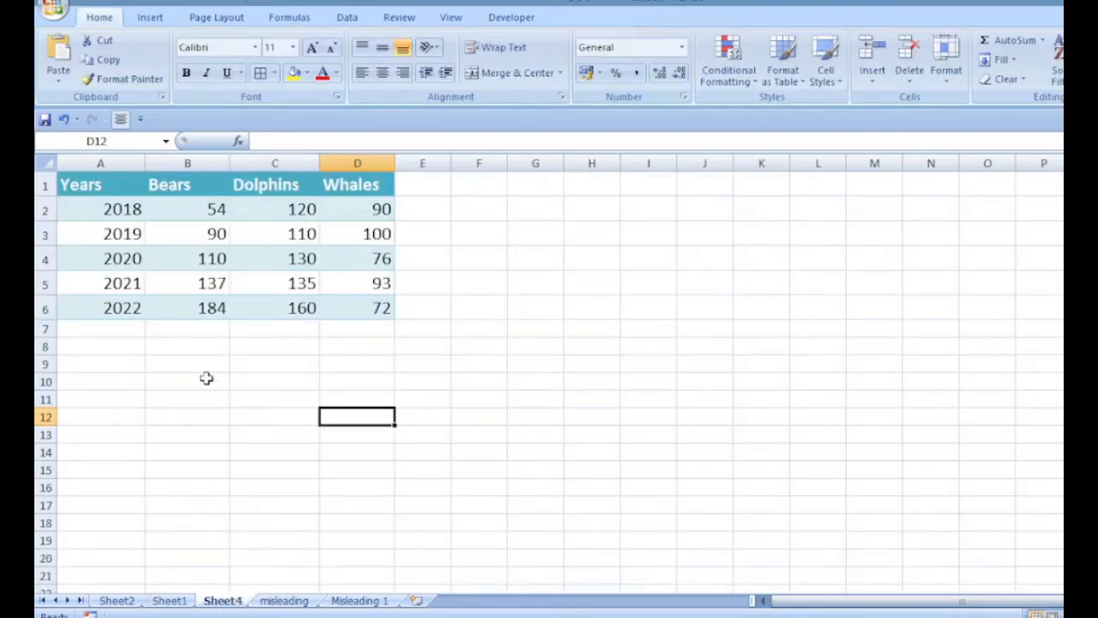
drag(103, 179, 379, 319)
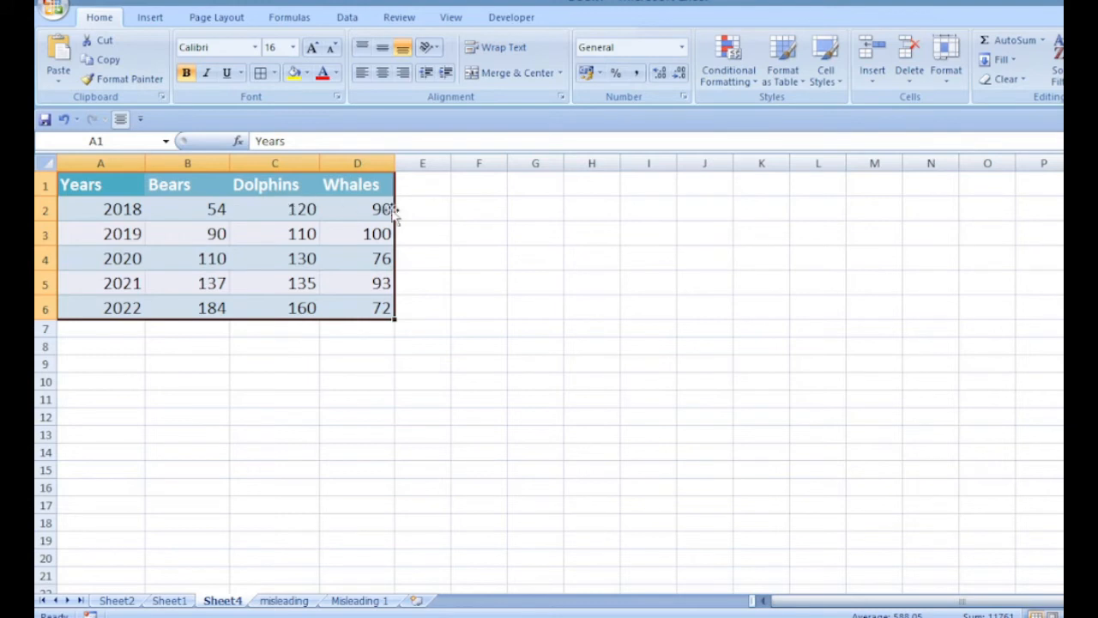
click(151, 19)
click(360, 57)
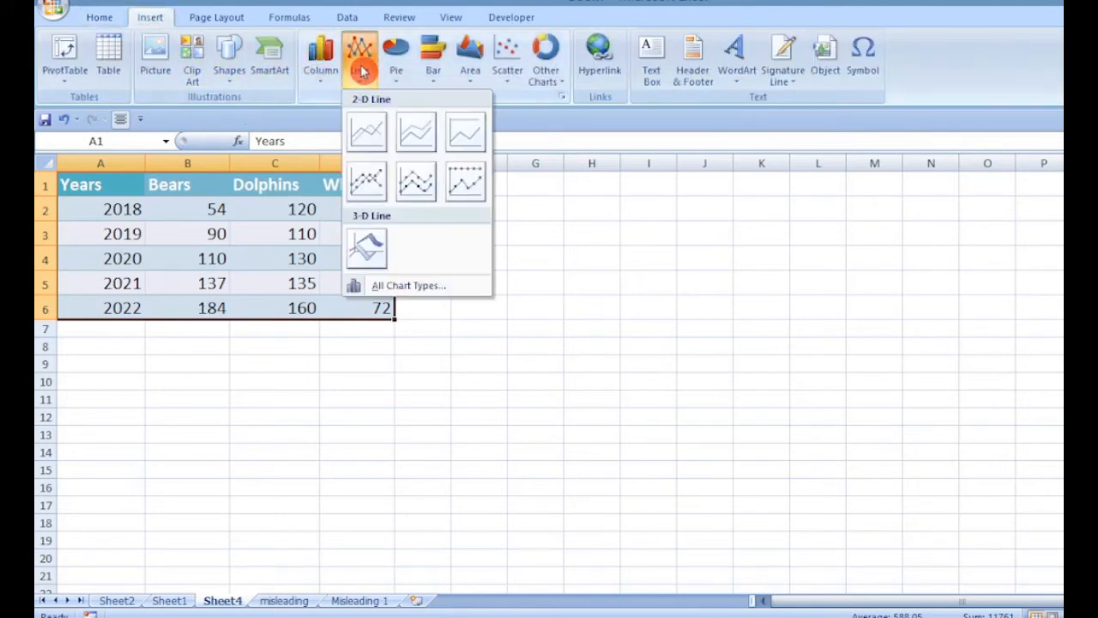
click(368, 129)
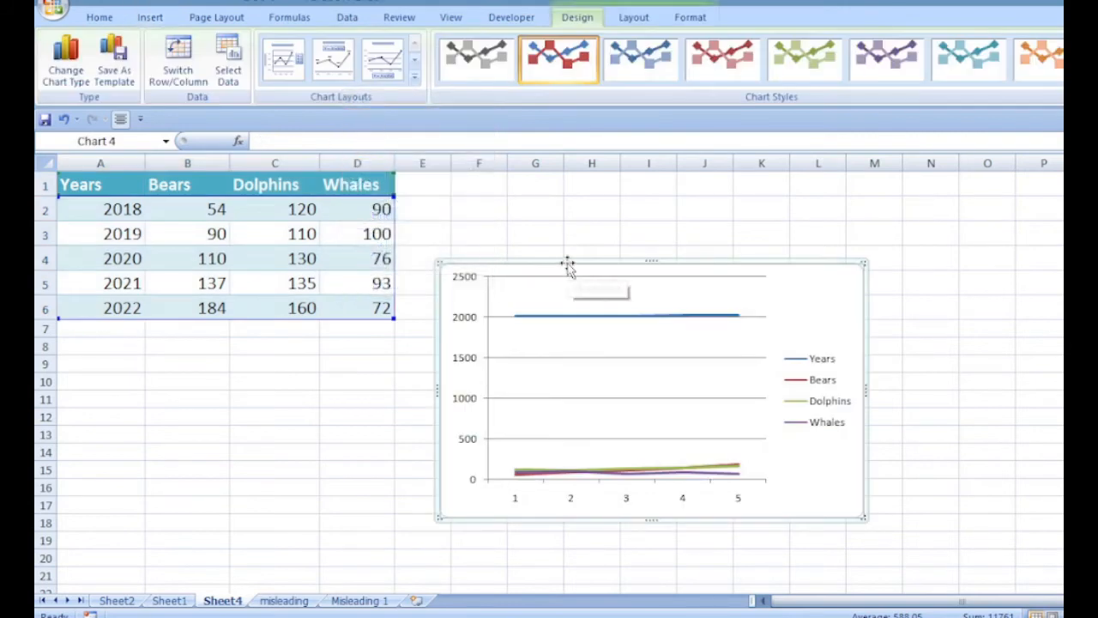
drag(566, 265, 542, 212)
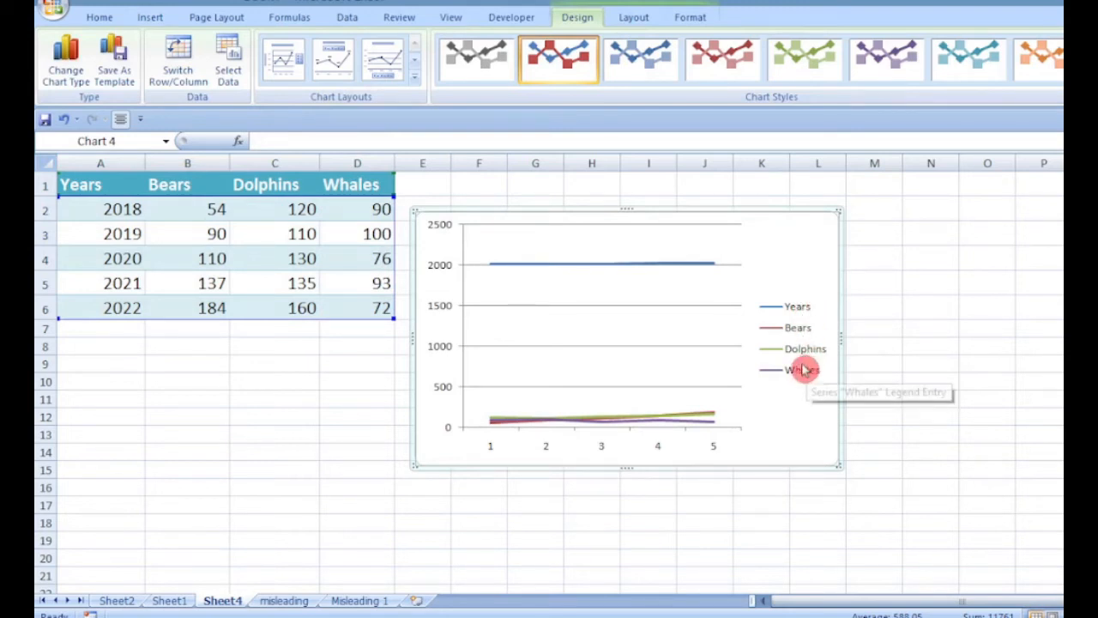
Compare the text entries in the Day column on Sheet1 with the numeric entries in the Years column on Sheet4
click(168, 600)
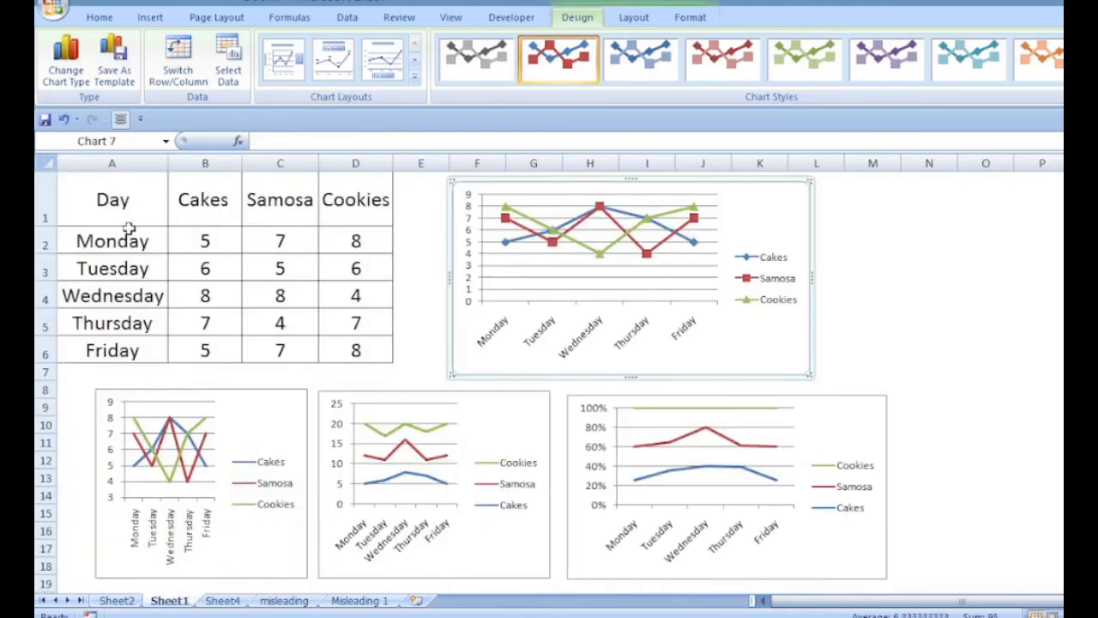
drag(128, 200, 128, 348)
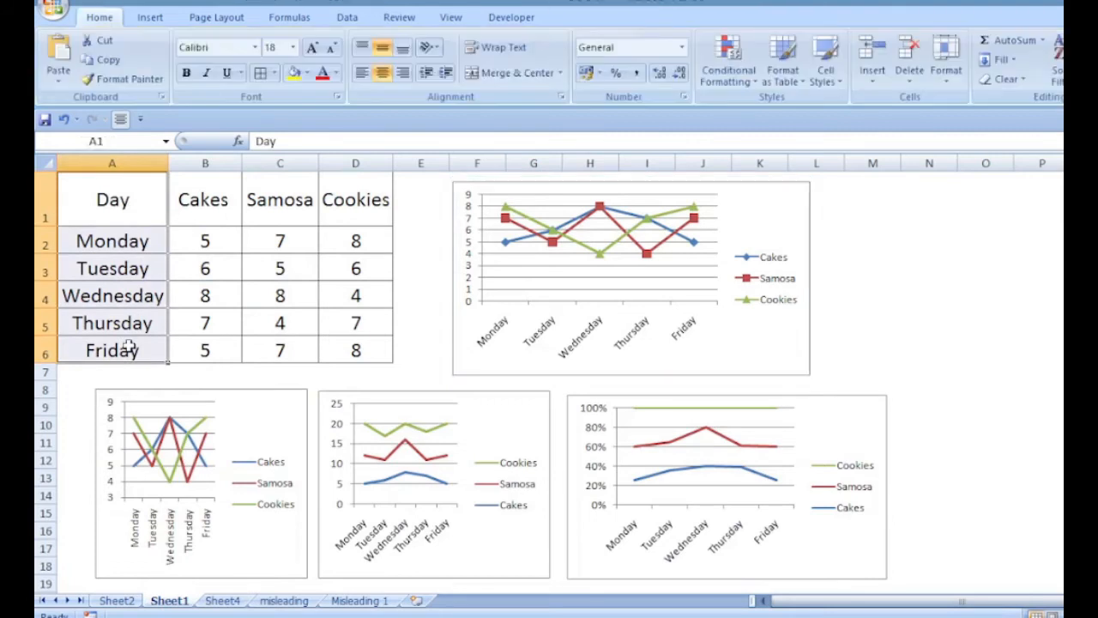
click(222, 601)
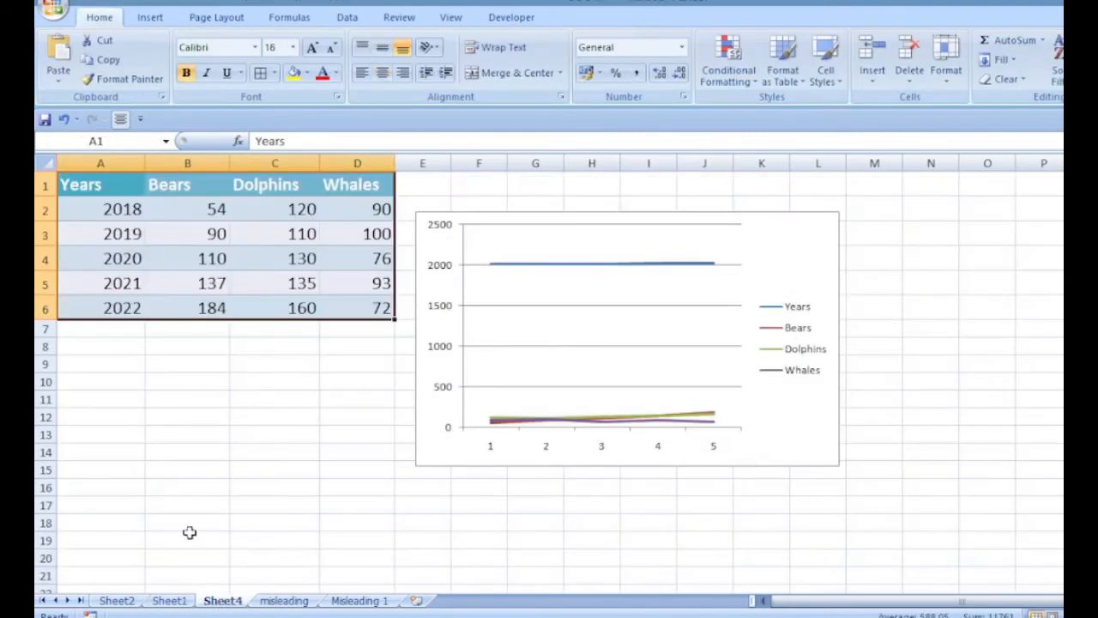
drag(124, 206, 124, 292)
double_click(123, 207)
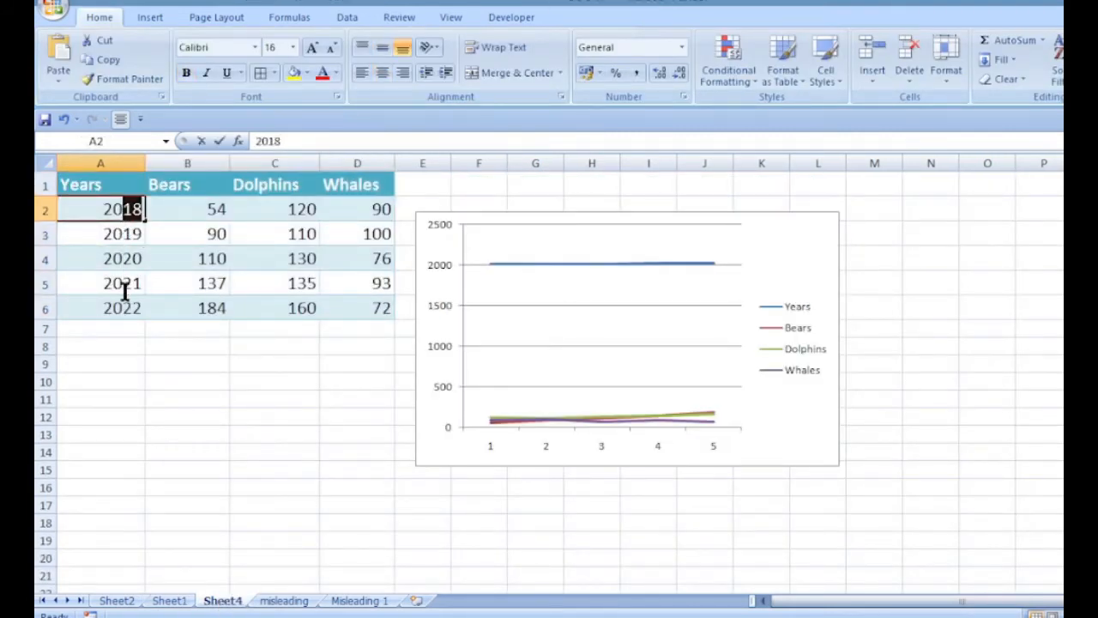
double_click(90, 209)
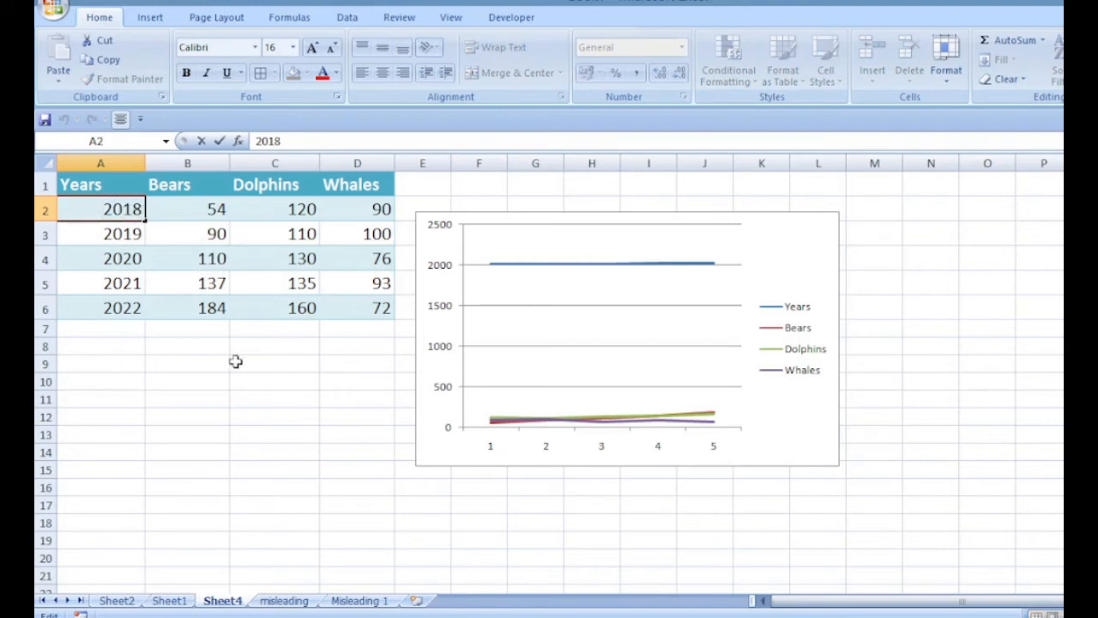
Clear the Years header in cell A1 on Sheet4 and delete the existing line chart
click(104, 179)
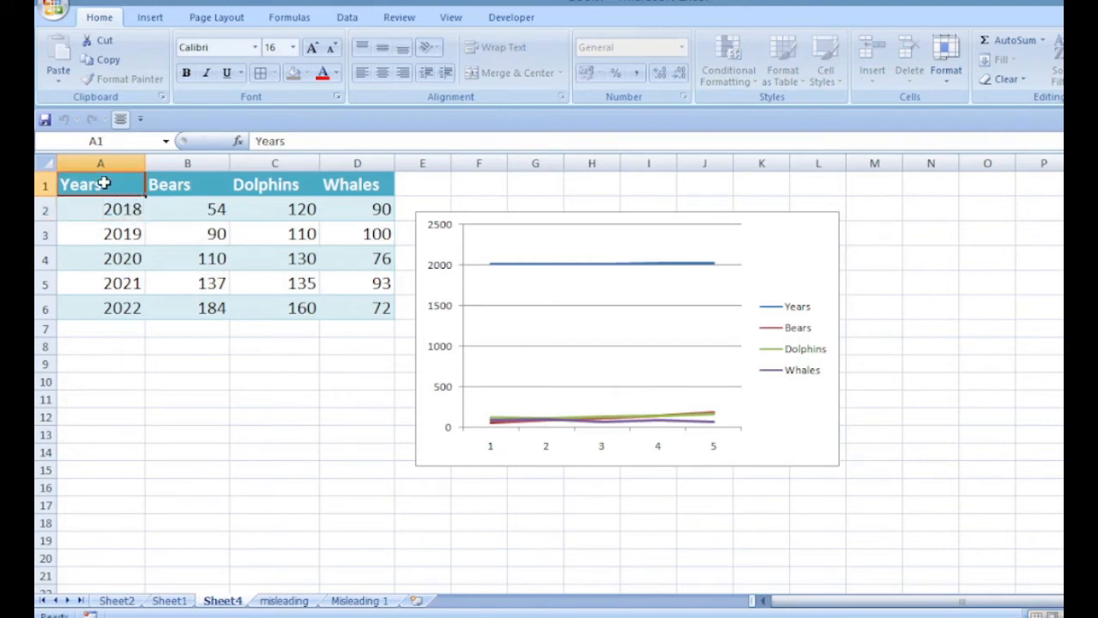
key(Delete)
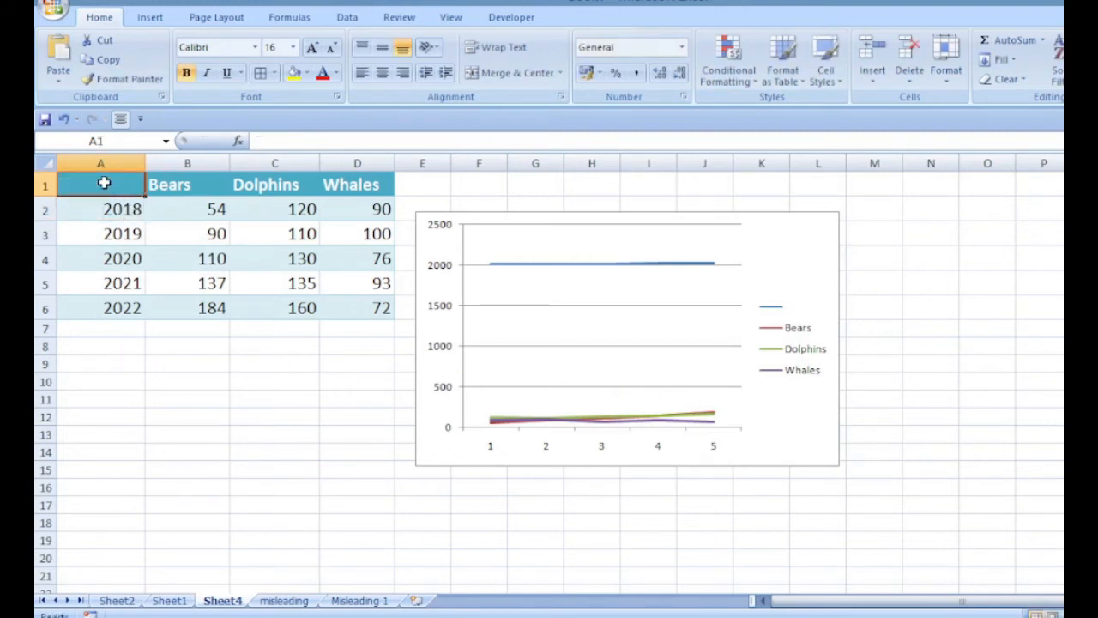
click(543, 470)
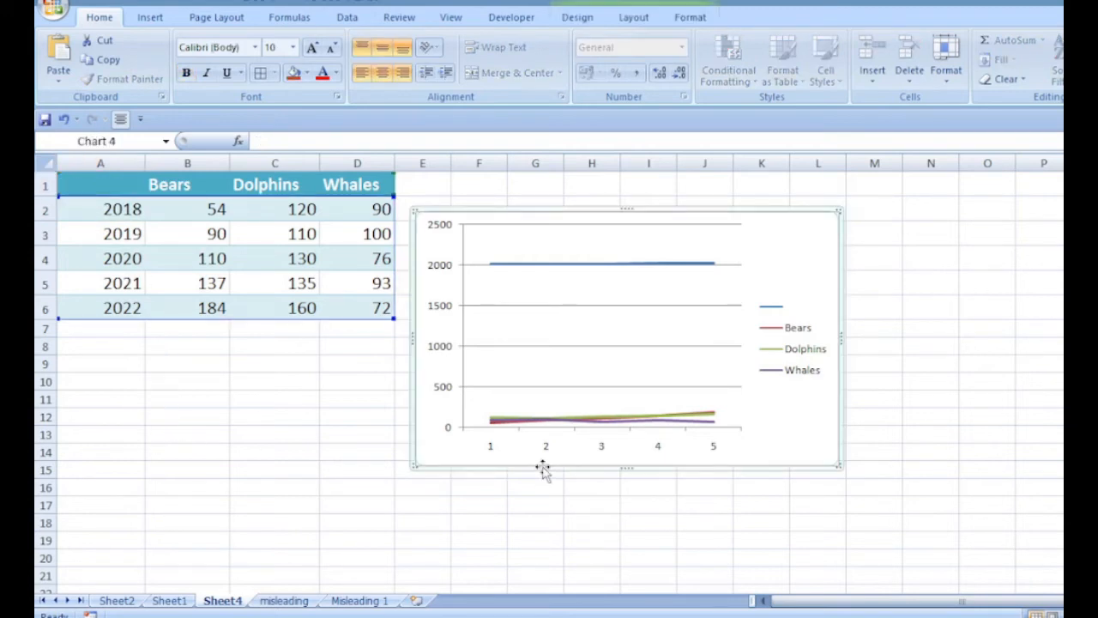
key(Delete)
Insert a plain 2-D line chart from A1:D6 on Sheet4 with the blank header above the years
drag(93, 184, 225, 304)
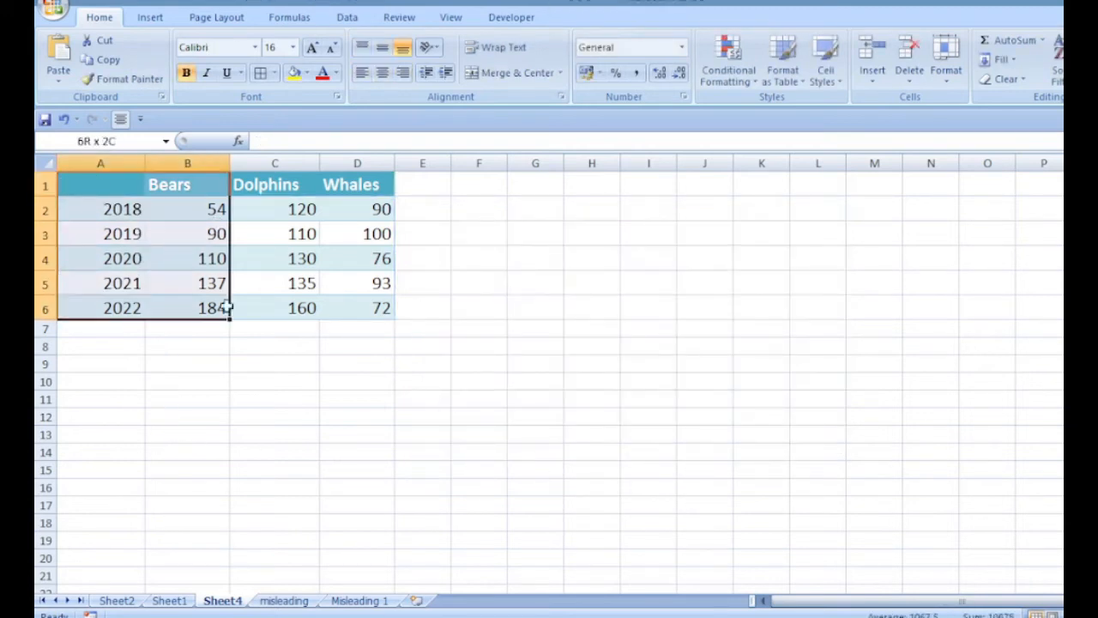
drag(226, 303, 356, 306)
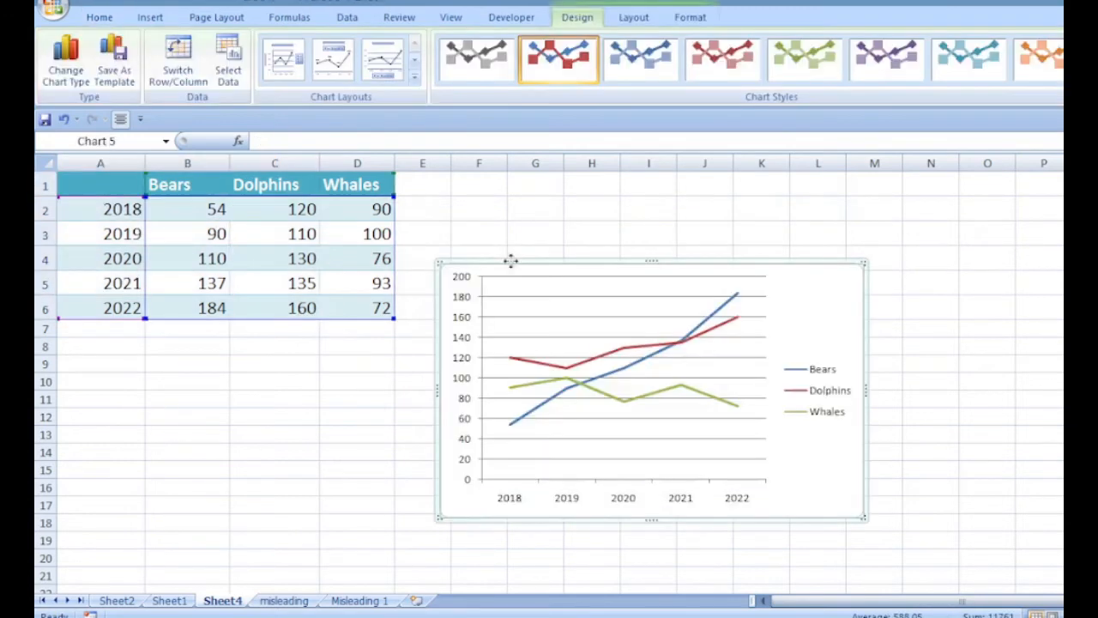
Move the Bears, Dolphins and Whales line chart up beside the table and apply the blue chart style with a black background
drag(510, 260, 478, 173)
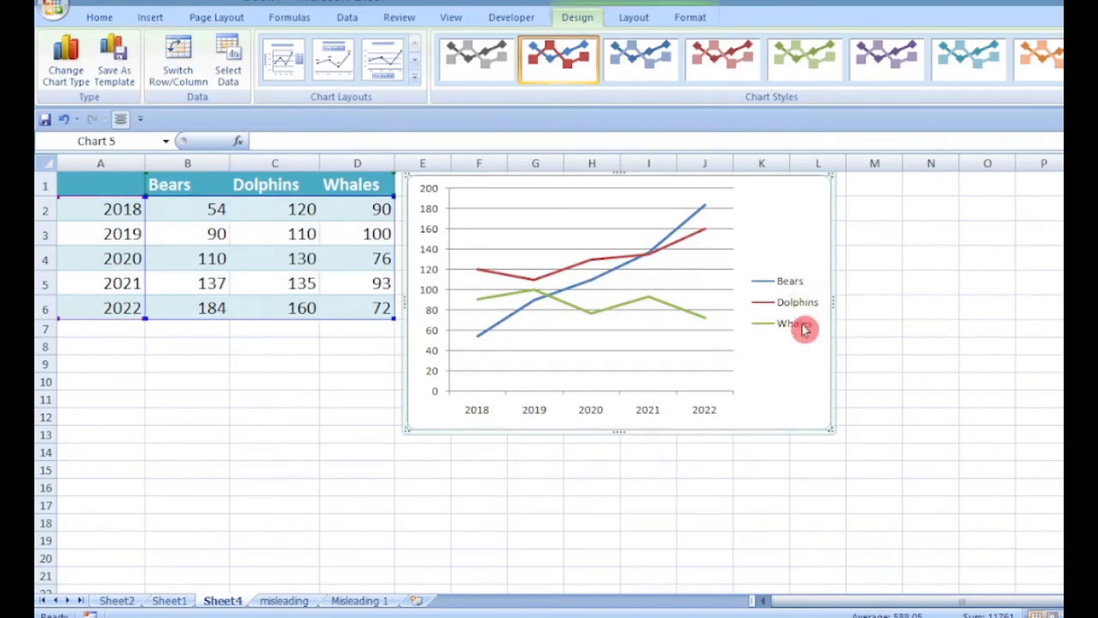
click(499, 73)
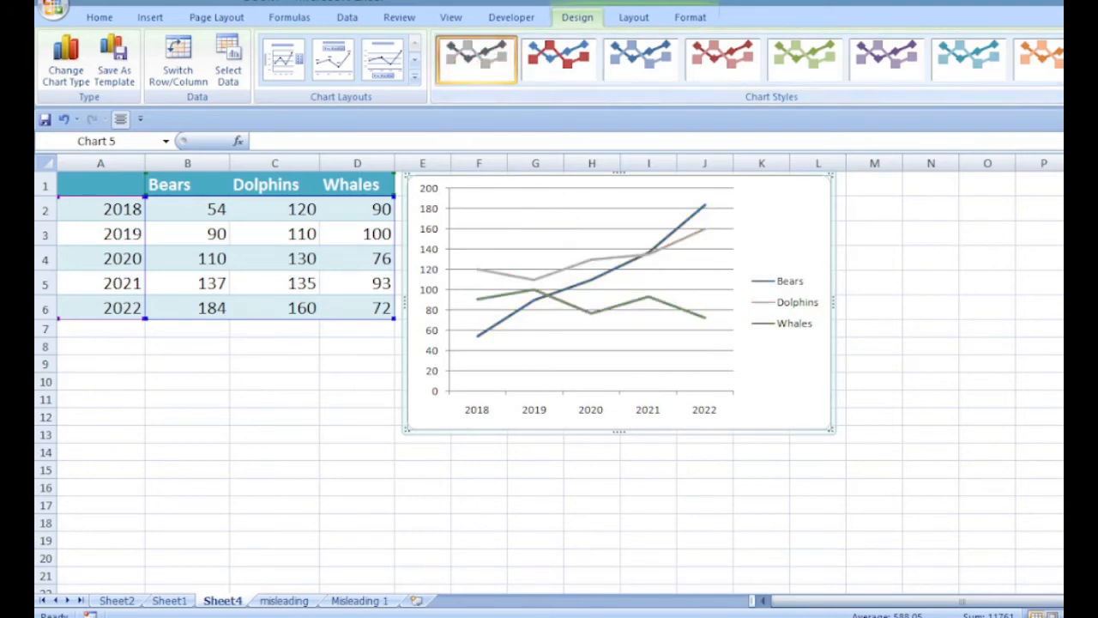
click(1097, 77)
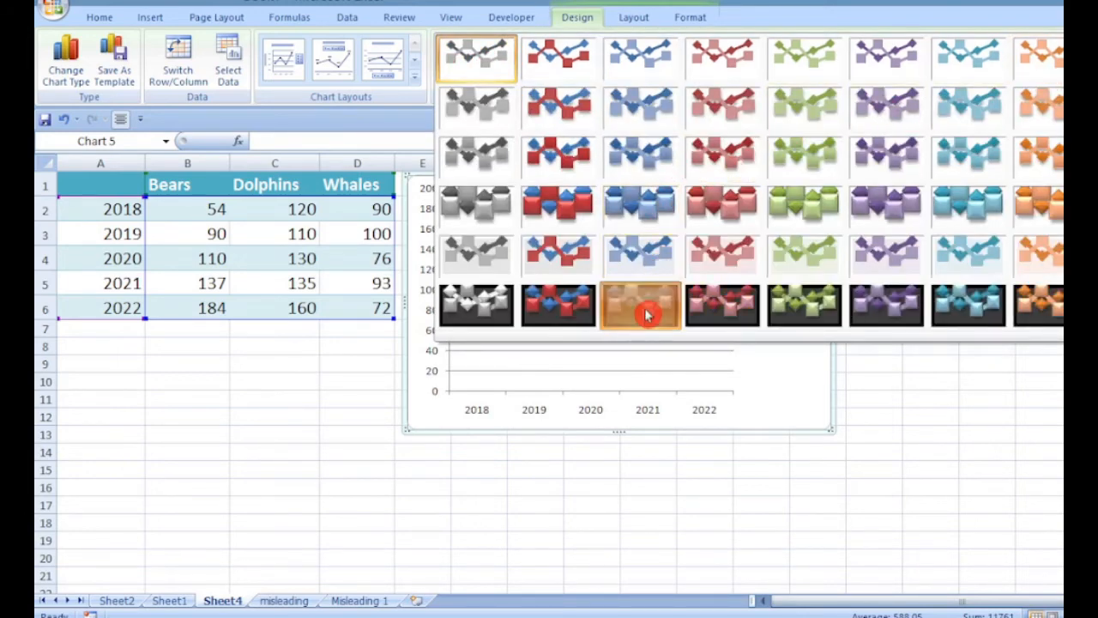
click(645, 309)
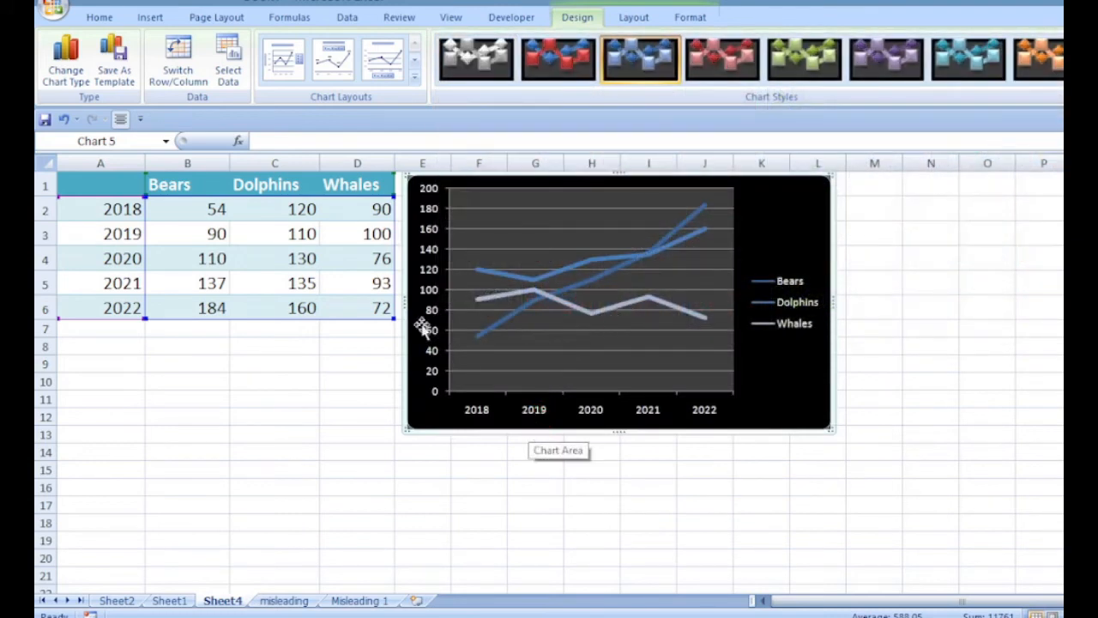
Apply the chart layout with a chart title, vertical axis title and line-end labels, and shift the chart slightly down and left
click(416, 79)
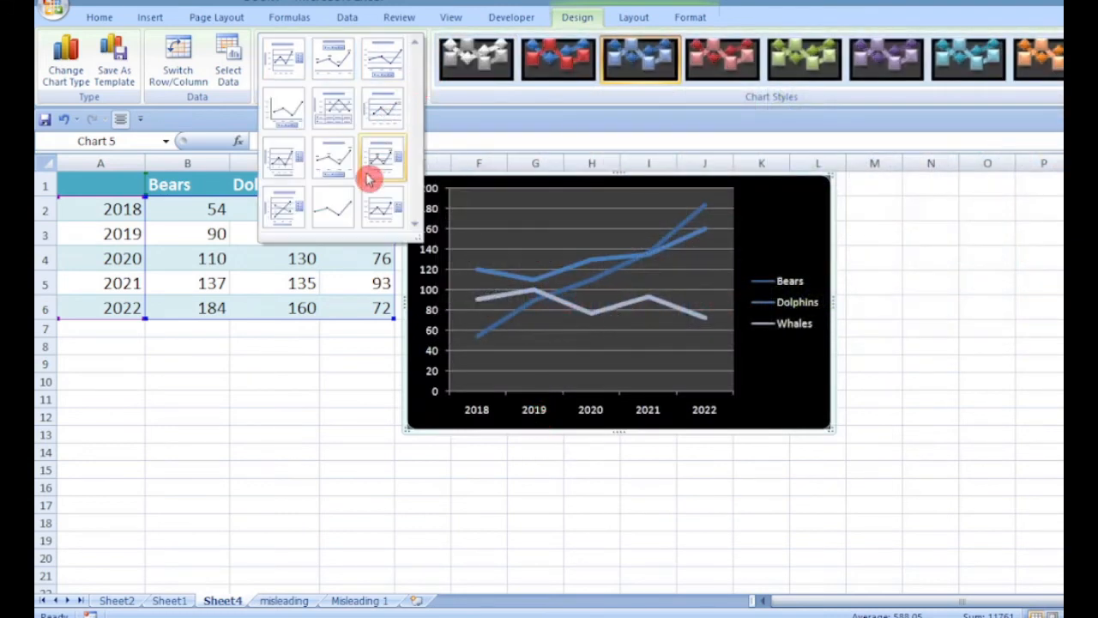
click(377, 109)
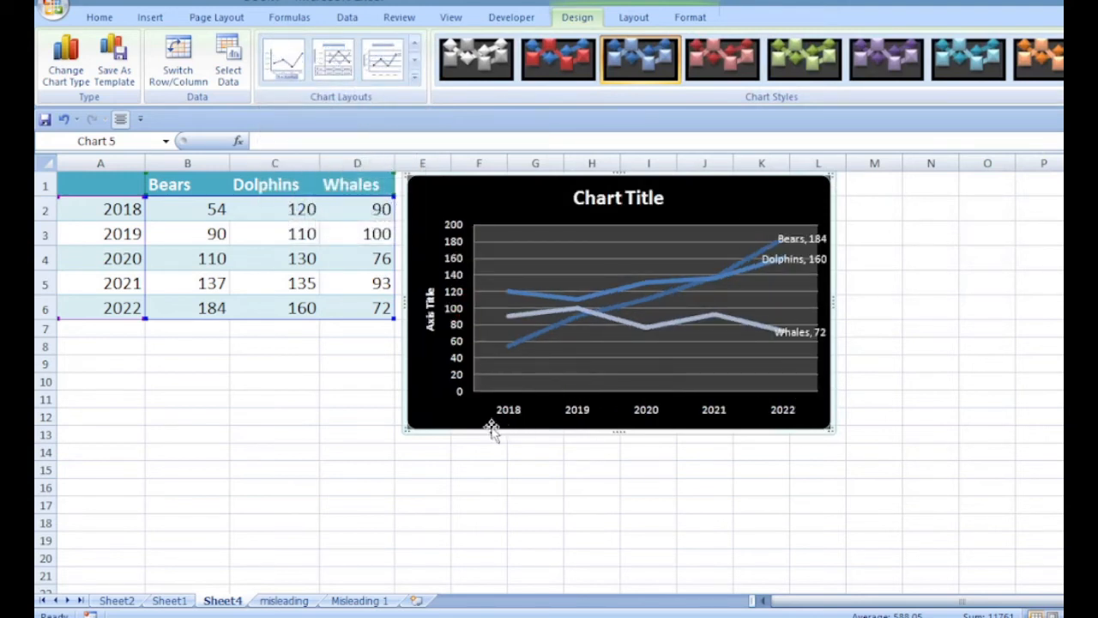
drag(480, 432, 458, 455)
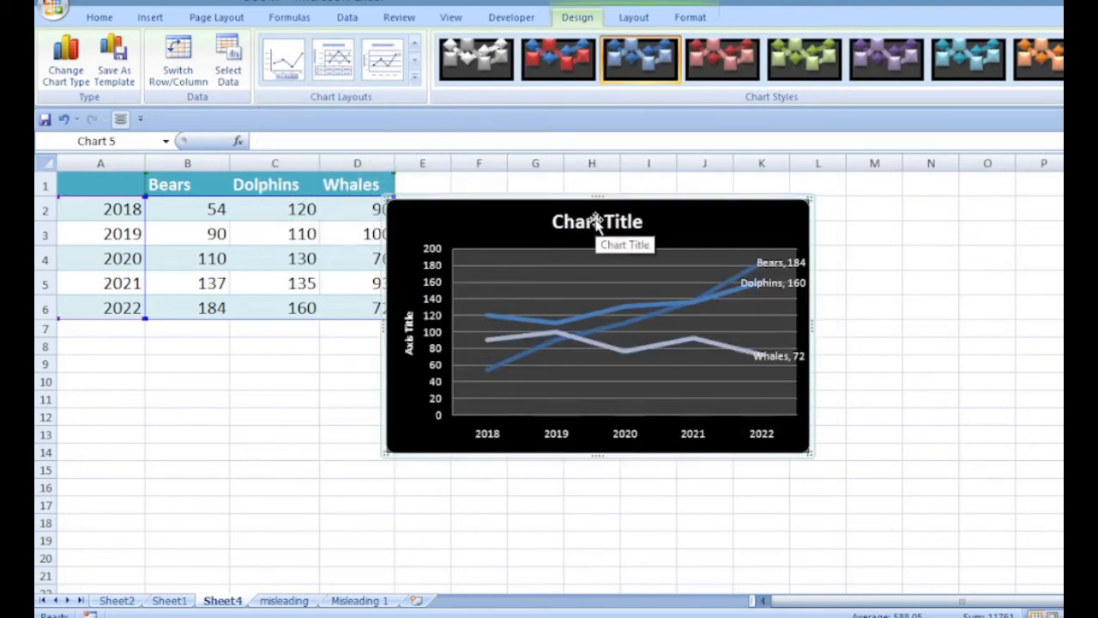
Change the wildlife chart's title to "Population of Wild Life" and select the vertical axis title
click(598, 221)
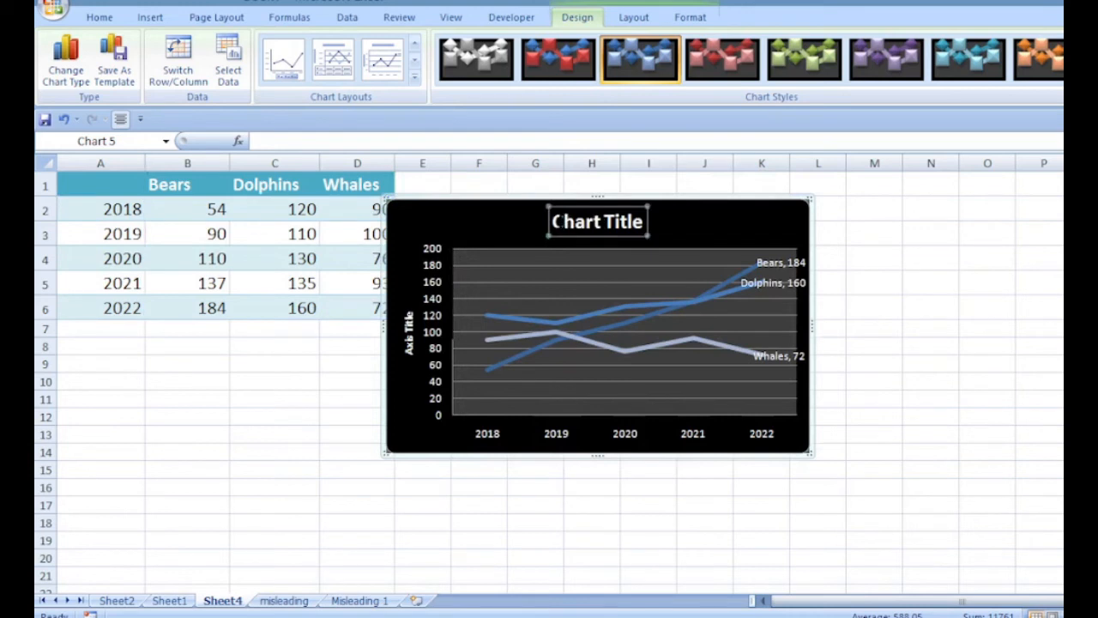
text(Population of Wild Life)
key(Return)
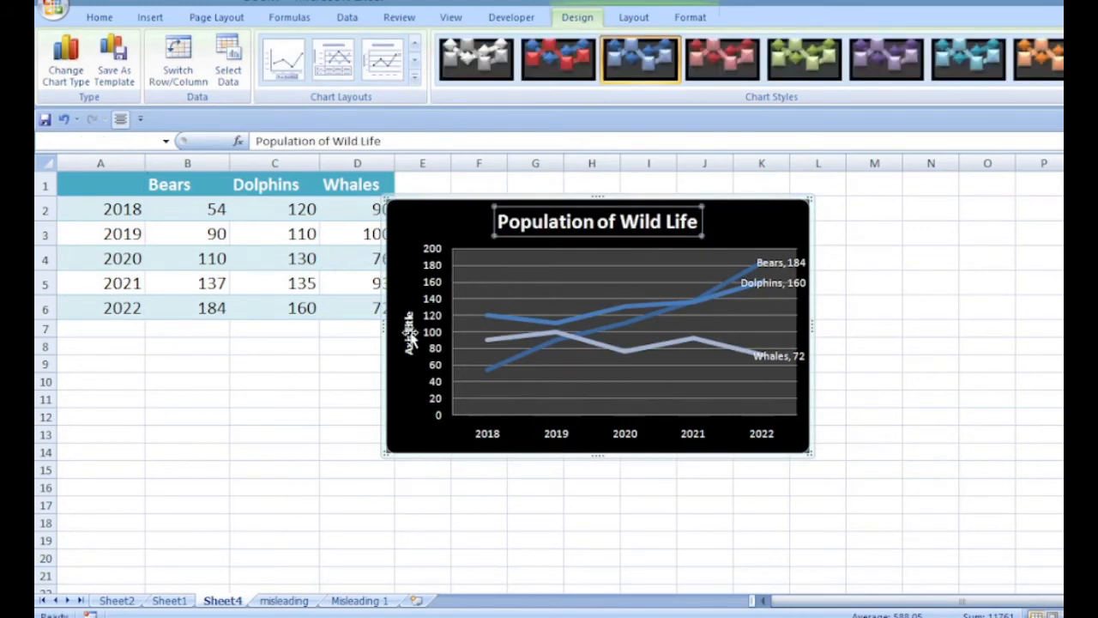
click(410, 335)
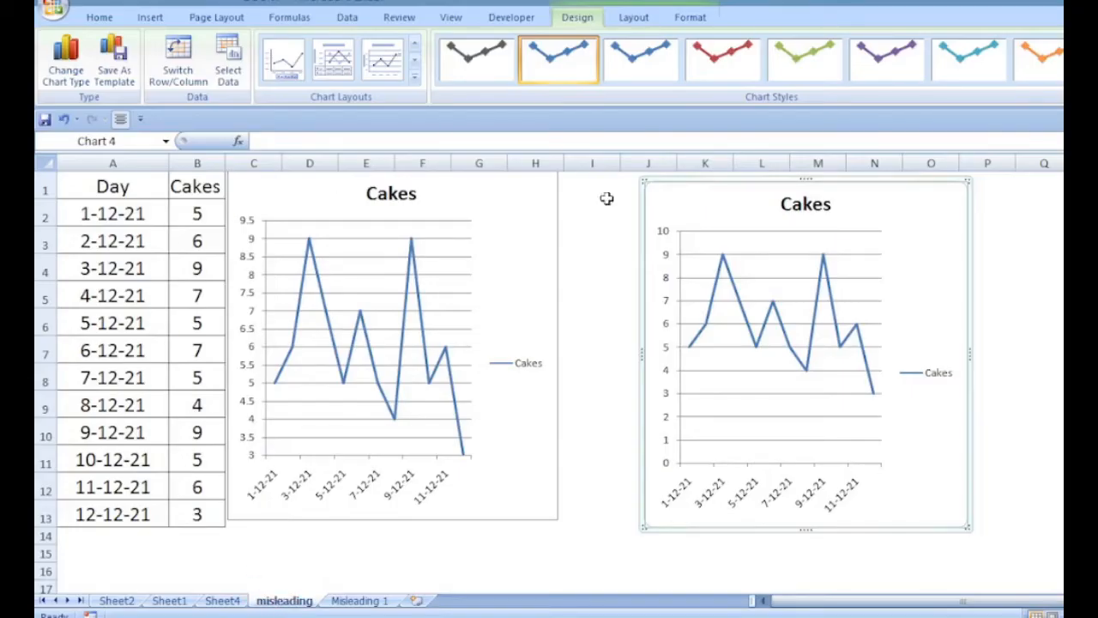
Move the first Cakes chart on the misleading sheet clear of the table and review the Day and Cakes data in A1:B13
drag(453, 519, 496, 522)
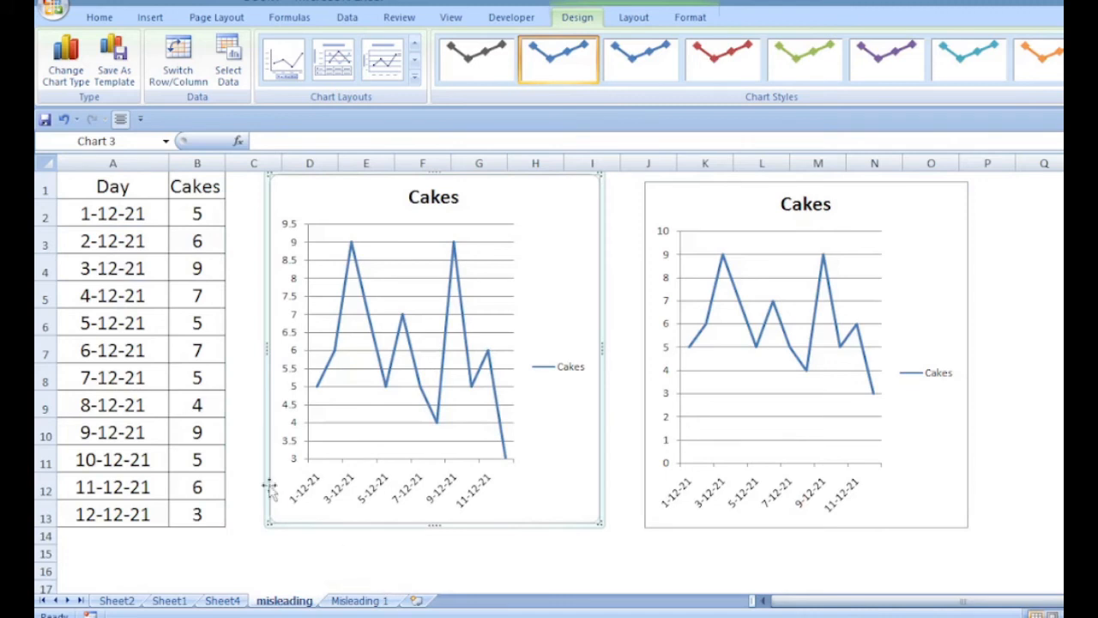
drag(122, 184, 193, 519)
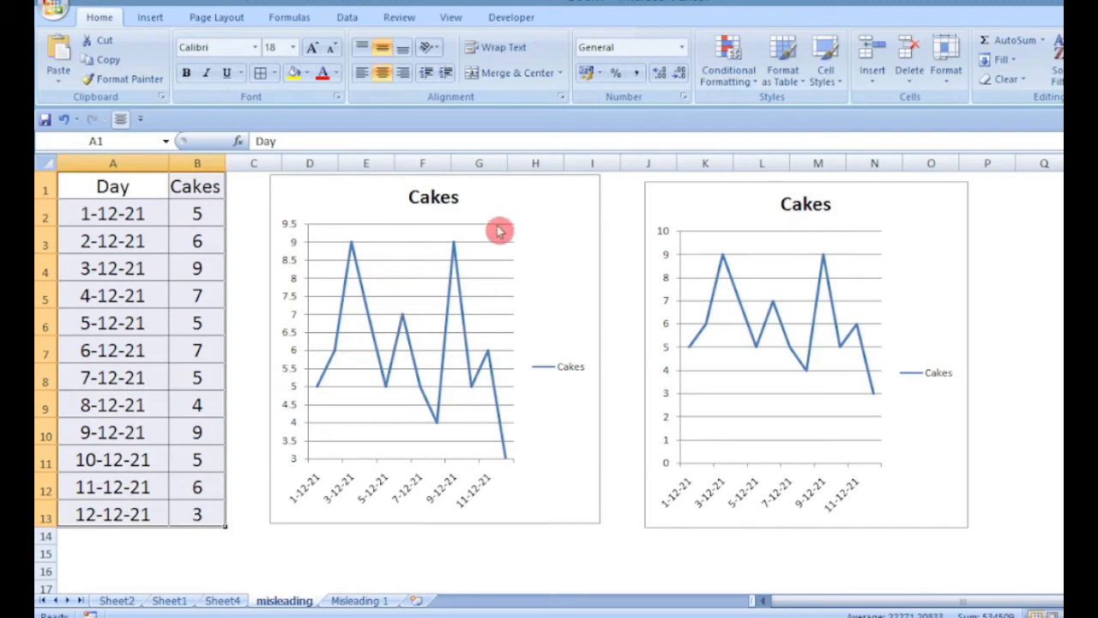
click(543, 567)
Compare the value axes and line shapes of the two Cakes charts on the misleading sheet
click(680, 466)
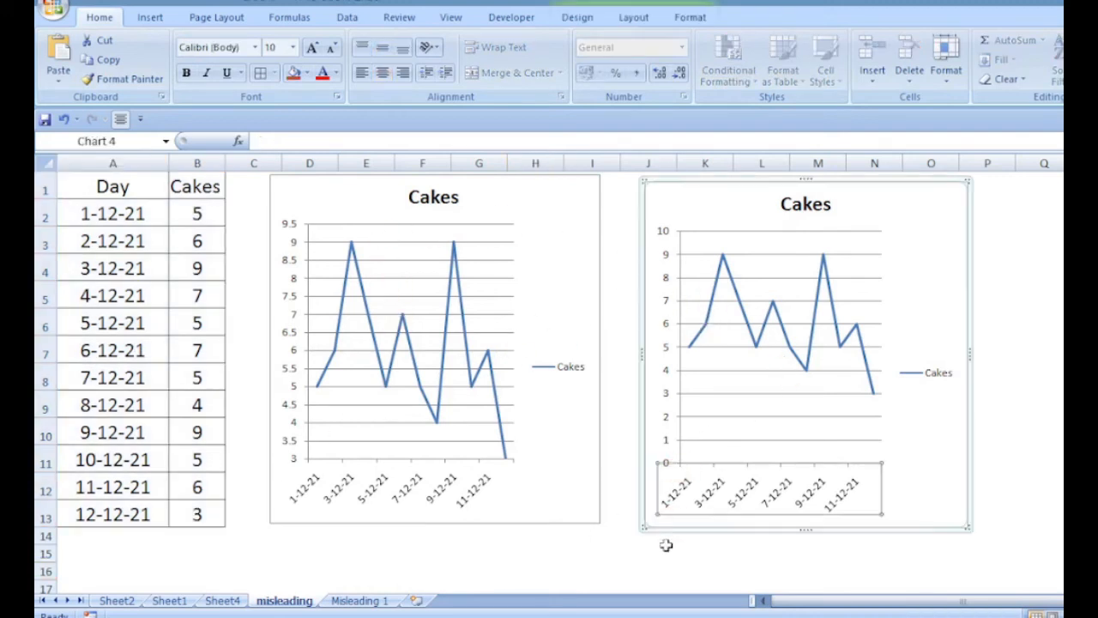
click(699, 486)
click(846, 468)
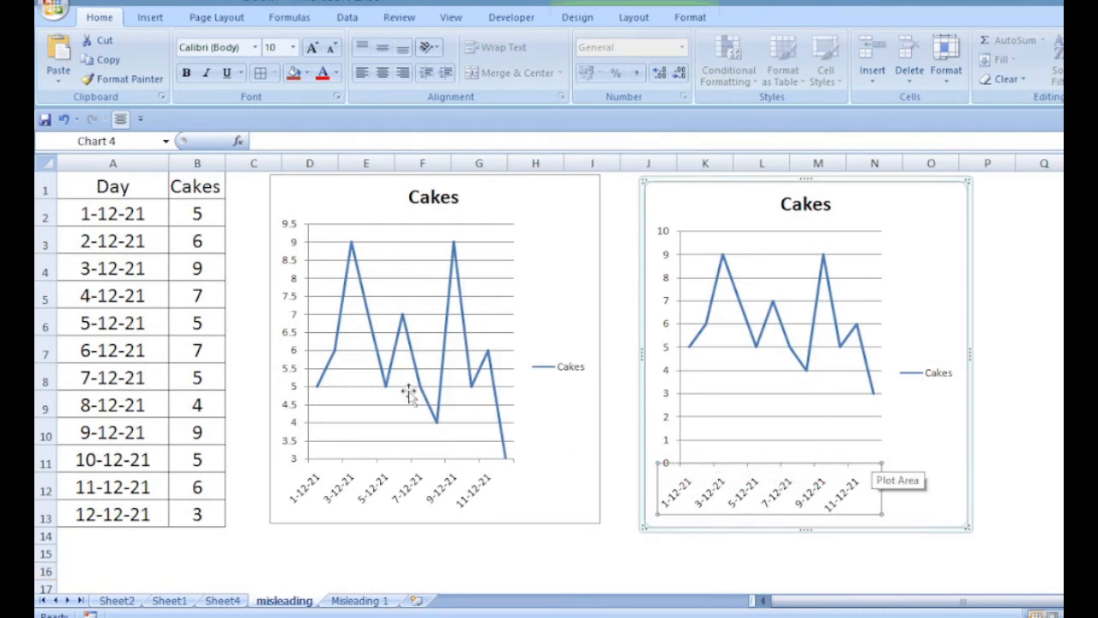
click(367, 408)
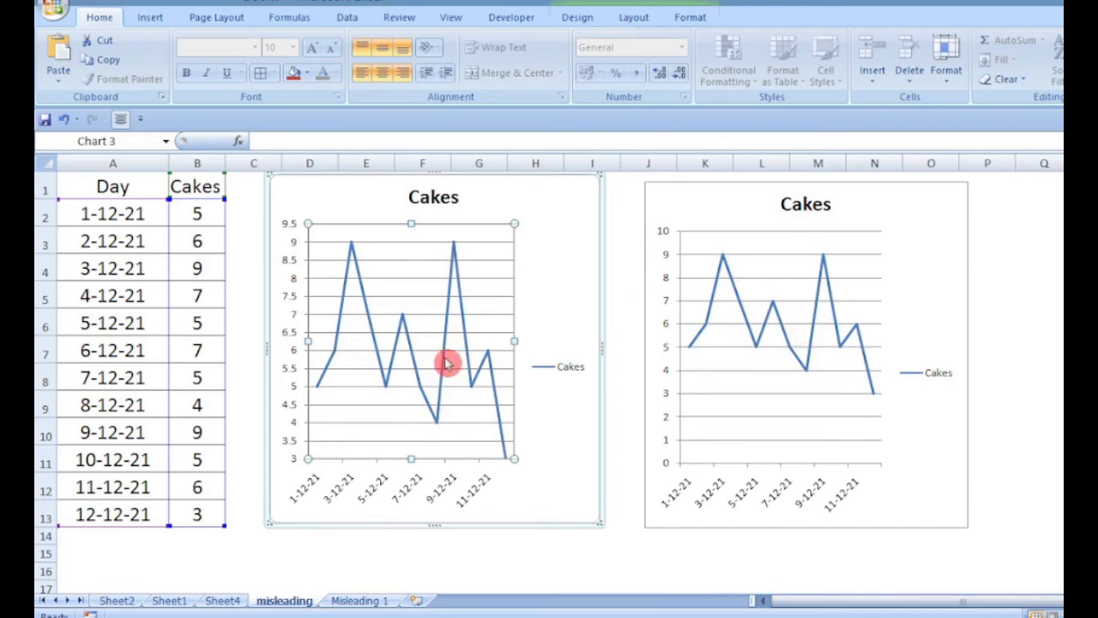
click(408, 354)
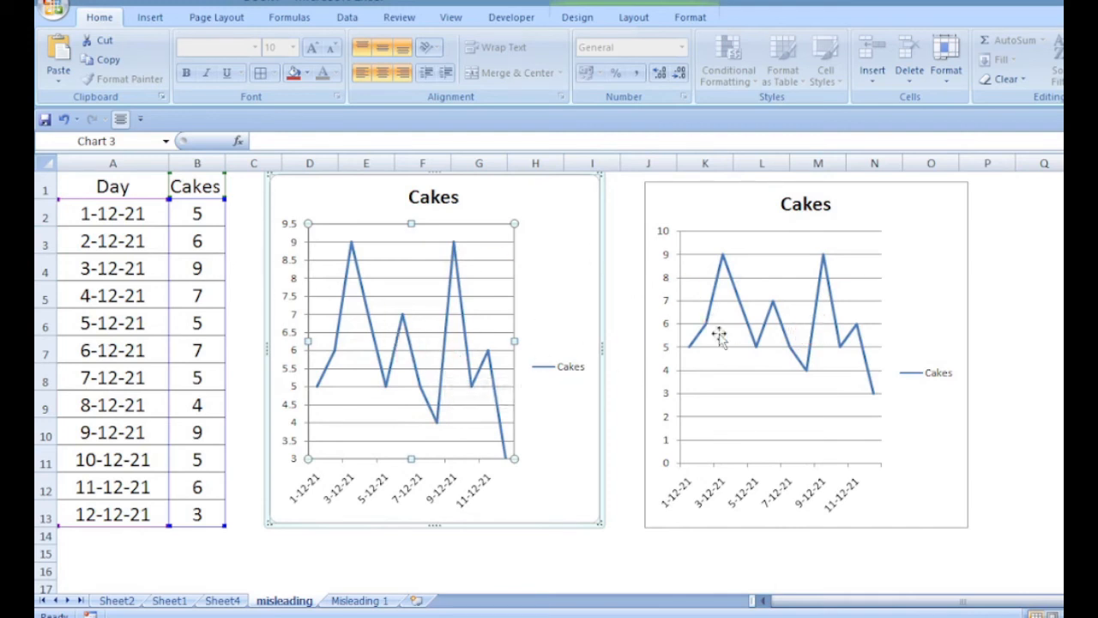
click(442, 360)
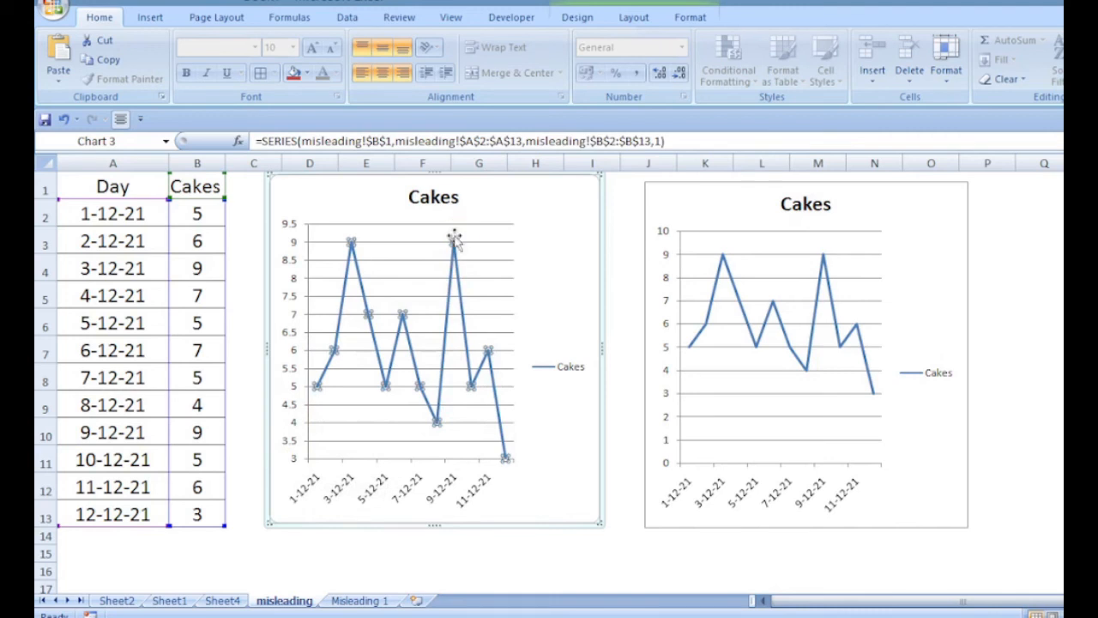
click(621, 384)
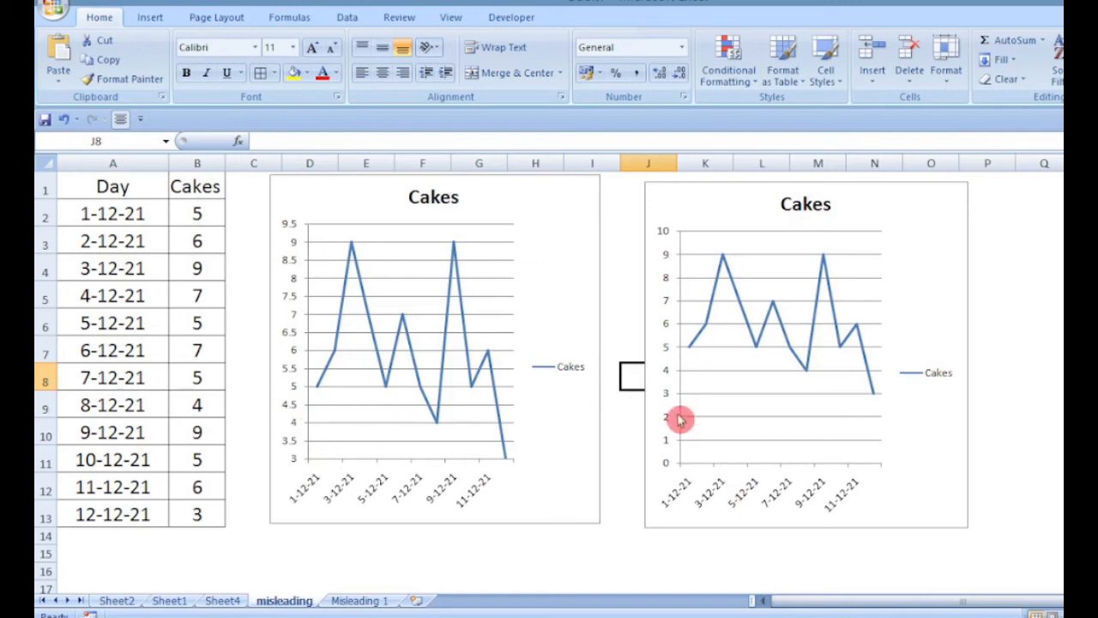
On the Misleading 1 sheet, enlarge the font of A1:C8 to 18 and widen the % Coke column to fit its header
click(364, 600)
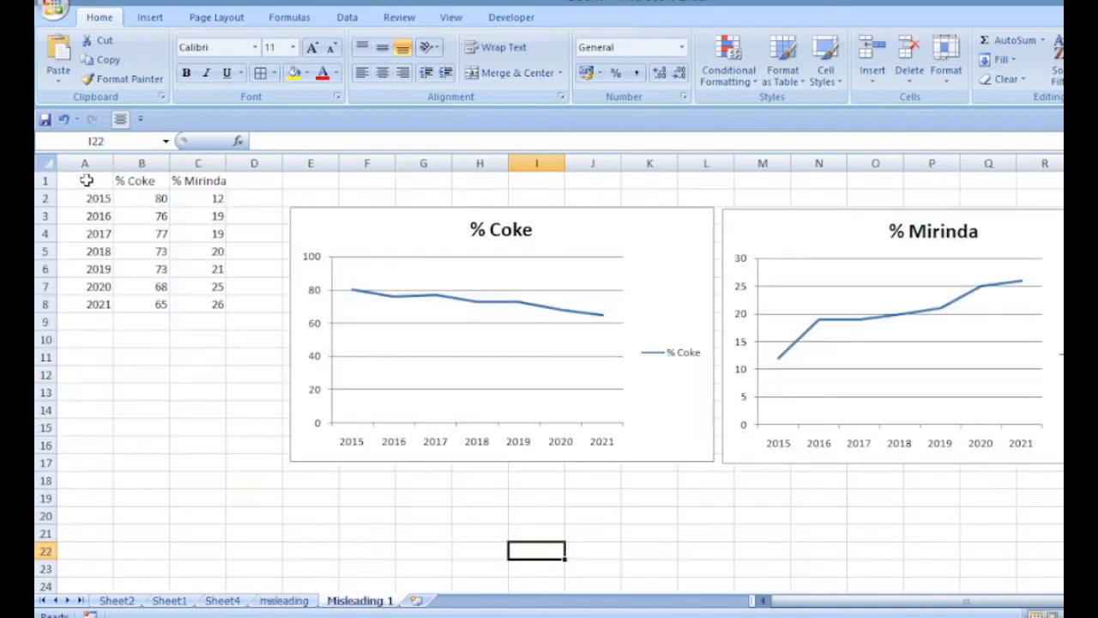
drag(86, 180, 213, 298)
click(314, 47)
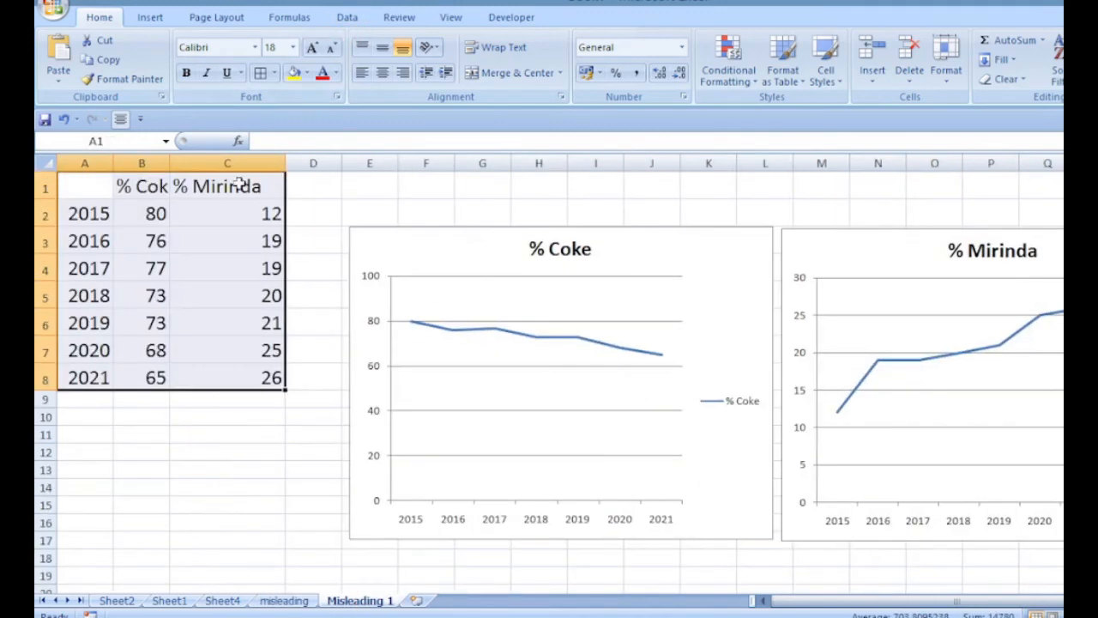
drag(171, 163, 225, 163)
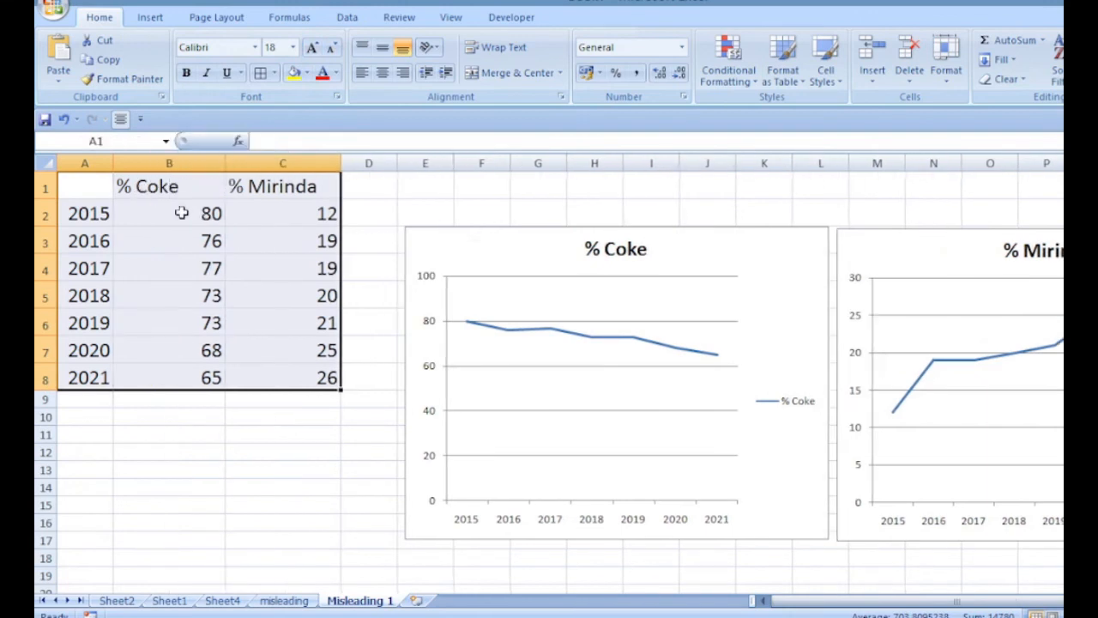
Review the % Coke and % Mirinda values and narrow both columns to about the width of their numbers
click(190, 207)
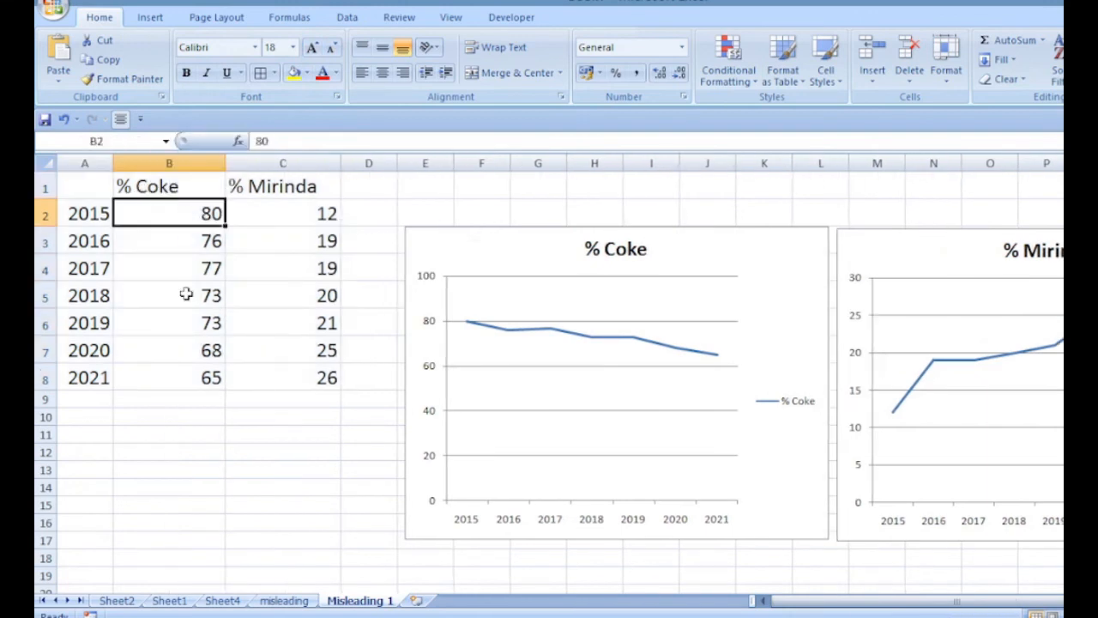
click(282, 216)
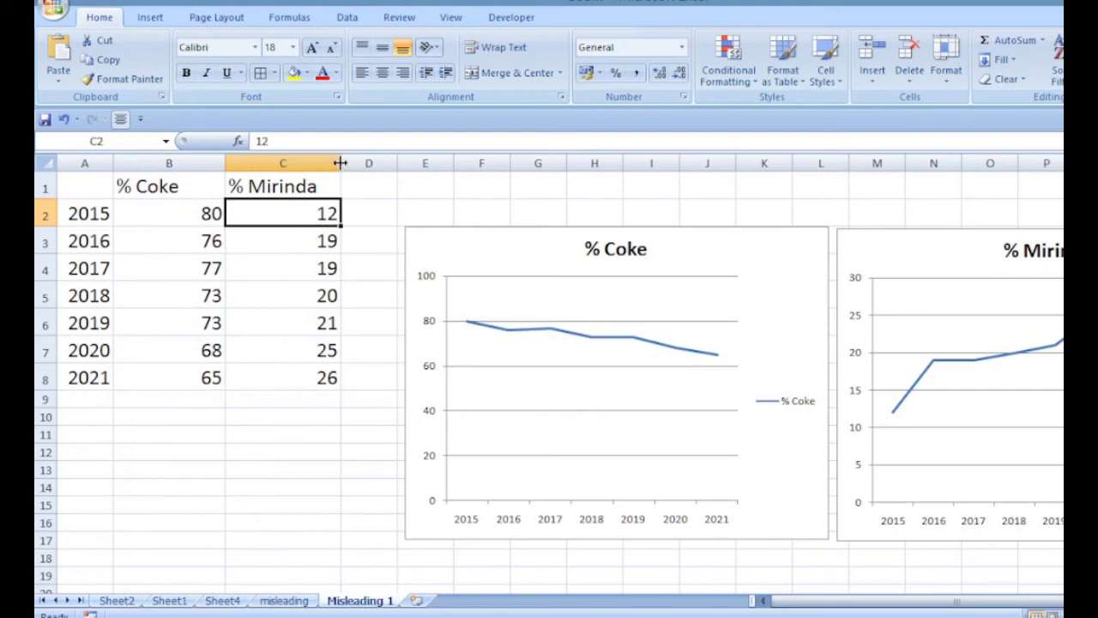
drag(338, 156, 262, 160)
drag(223, 157, 141, 154)
Shrink the % Coke and % Mirinda line charts and place them side by side next to the table
click(471, 230)
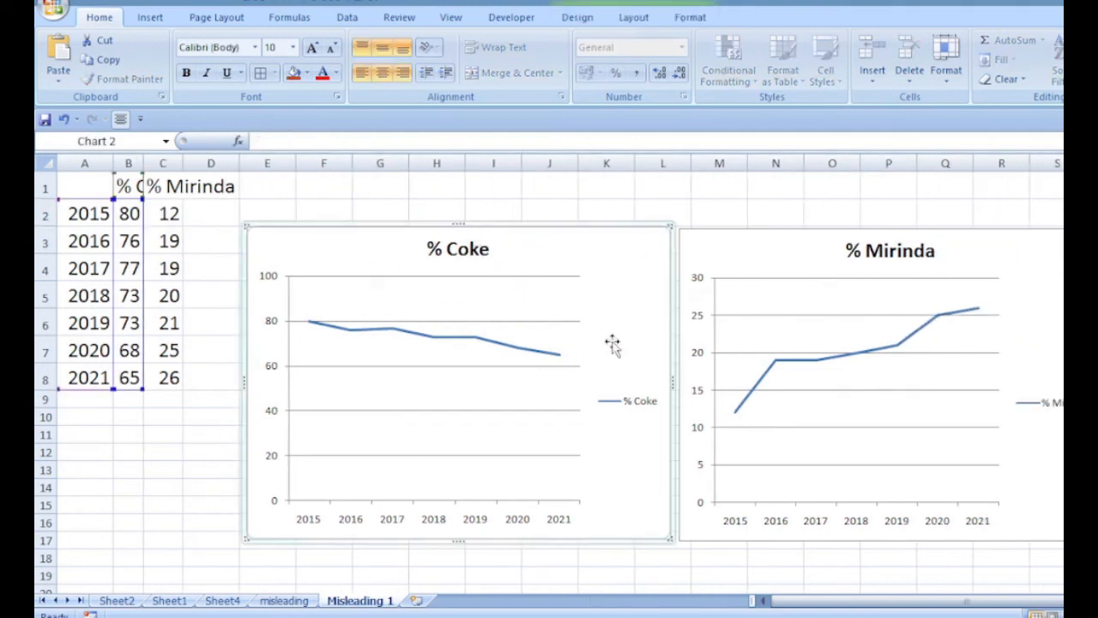
drag(635, 382, 485, 436)
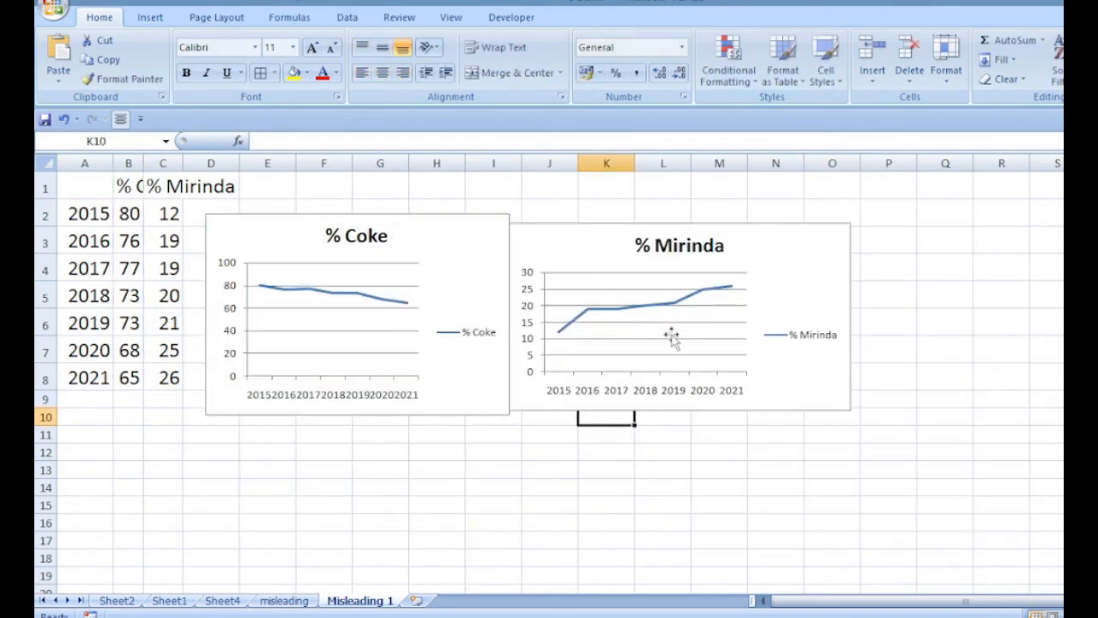
Make the % Mirinda chart slightly taller, separate it from the % Coke chart, and shift the % Coke chart up a little
click(657, 234)
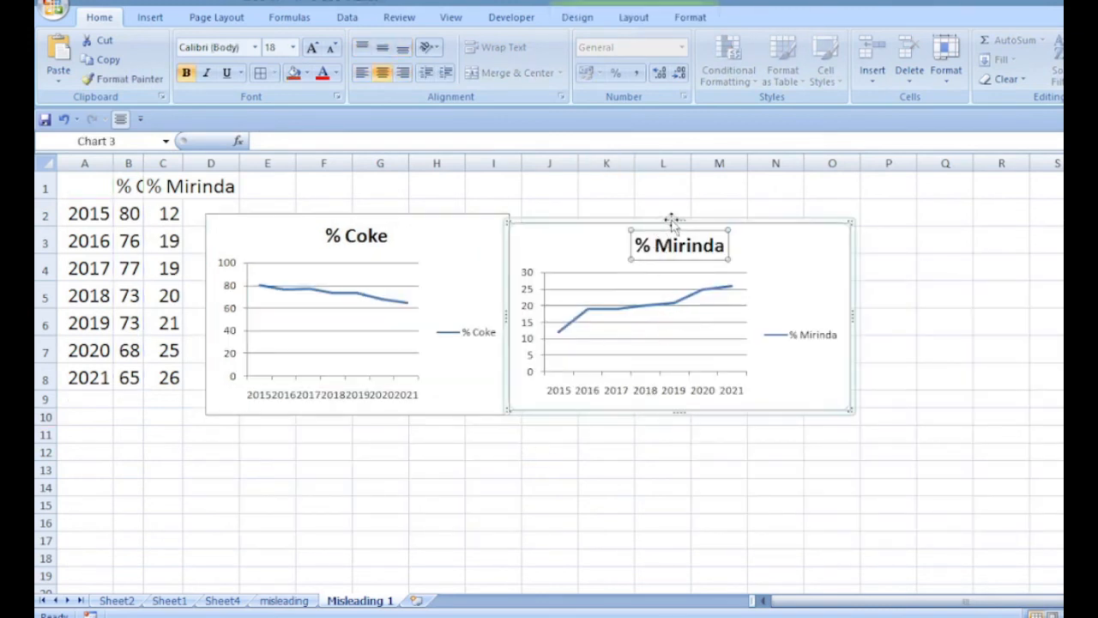
drag(678, 218, 691, 204)
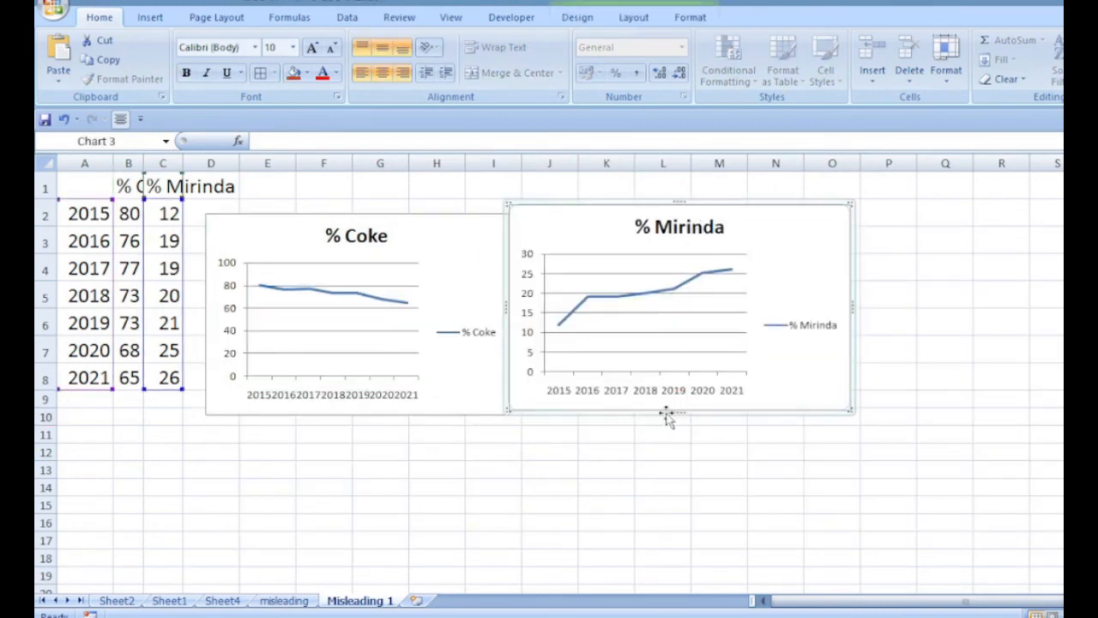
drag(657, 406, 671, 412)
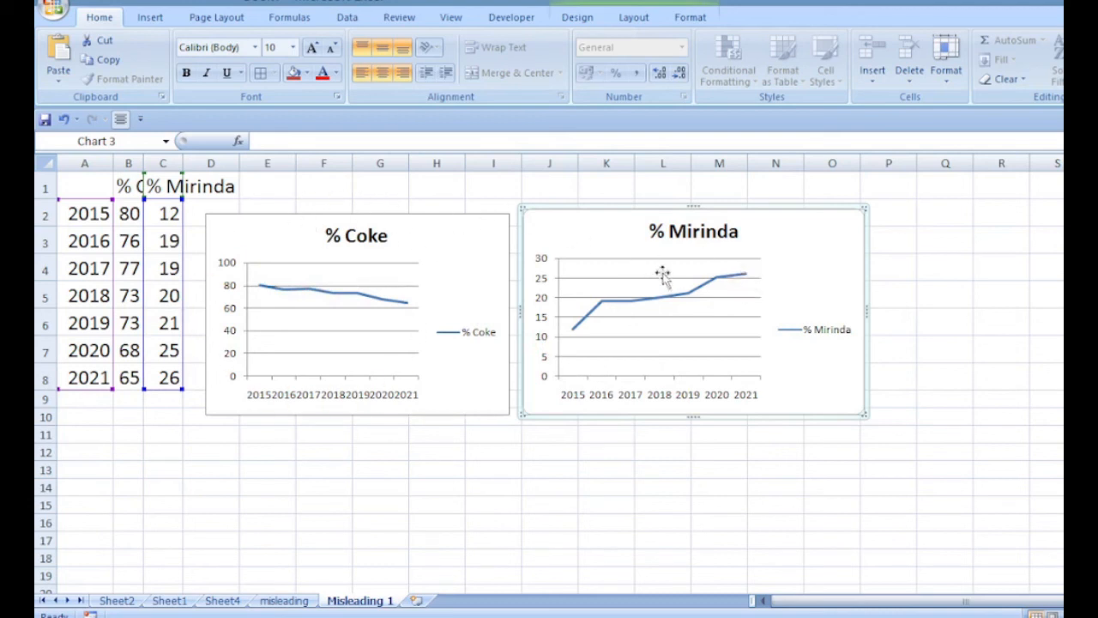
click(316, 291)
drag(463, 217, 470, 202)
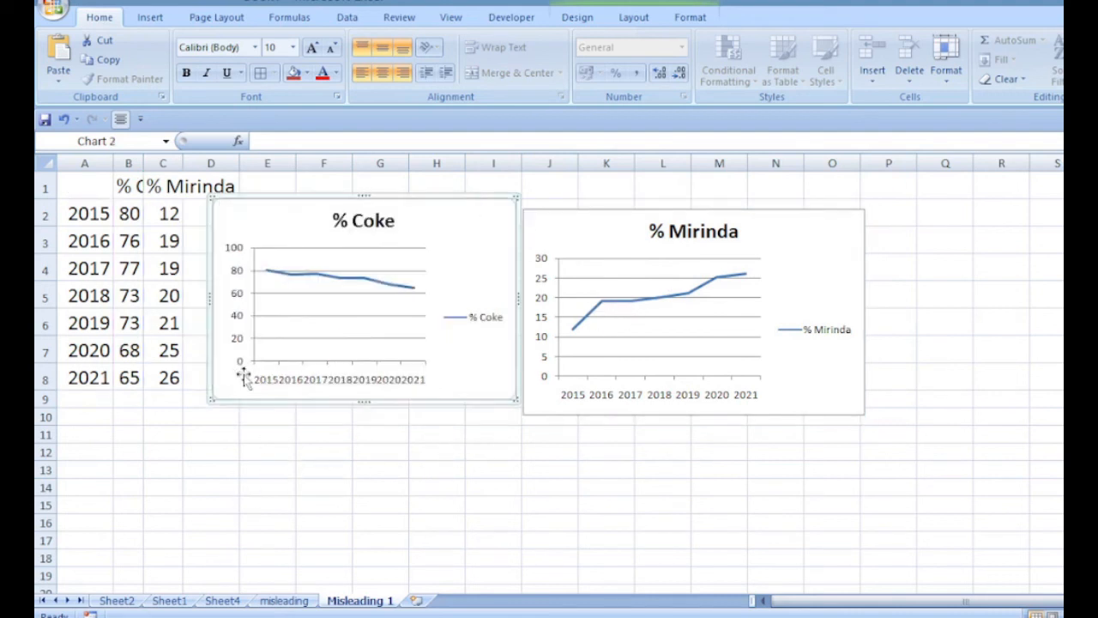